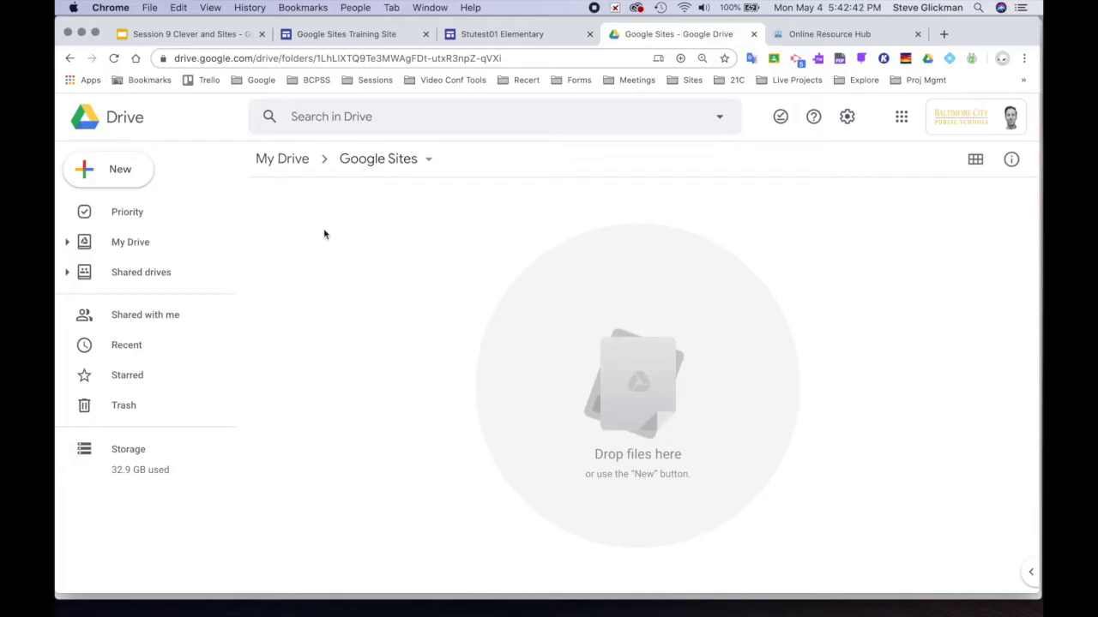
# Create a new Google Sites file inside the Google Sites folder in Drive
pyautogui.click(122, 169)
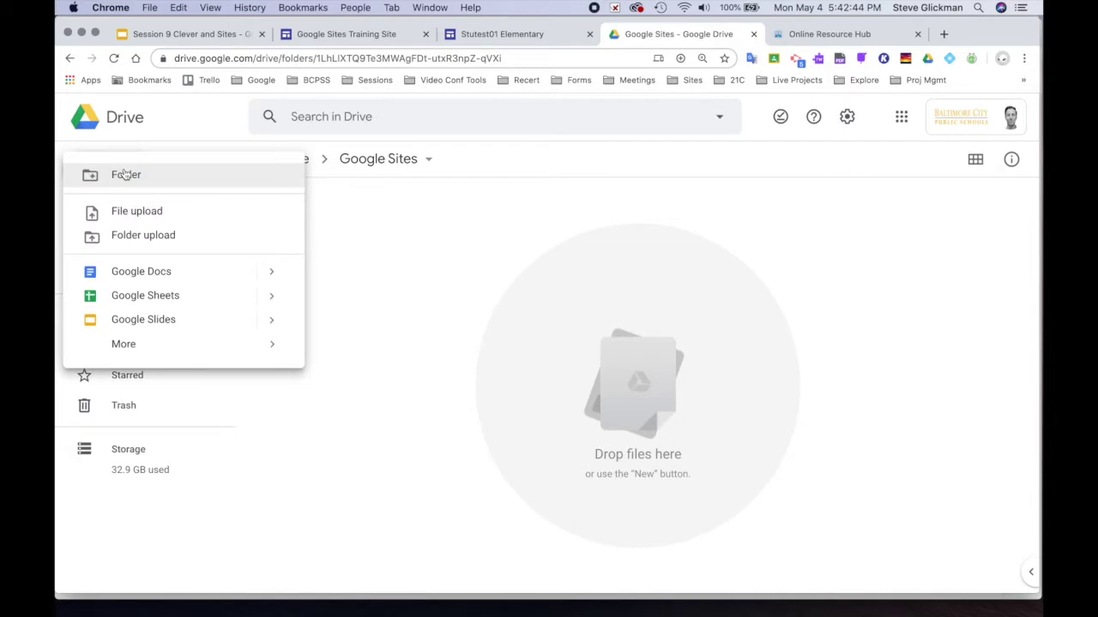
pyautogui.moveTo(152, 348)
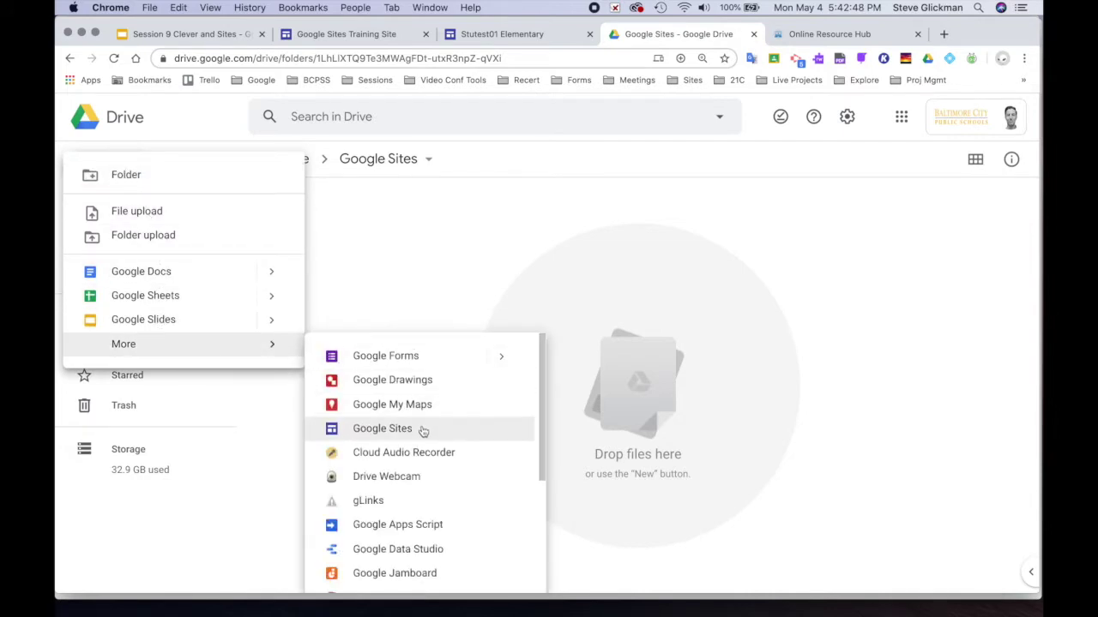
pyautogui.click(382, 428)
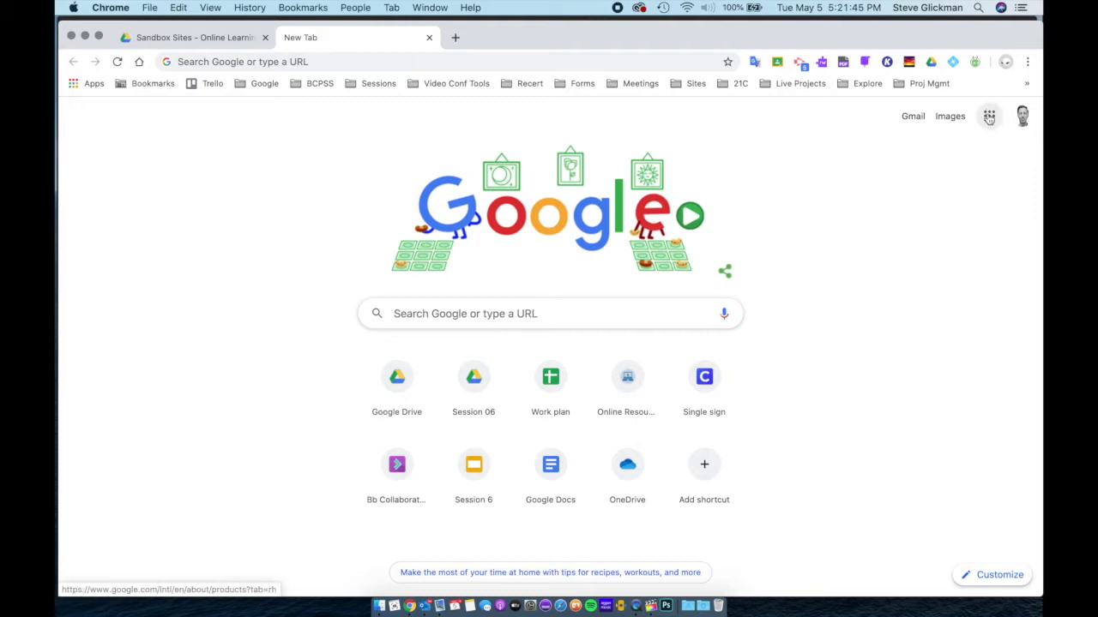
# Go to New Google Sites from the Google start page and create a blank site
pyautogui.click(989, 117)
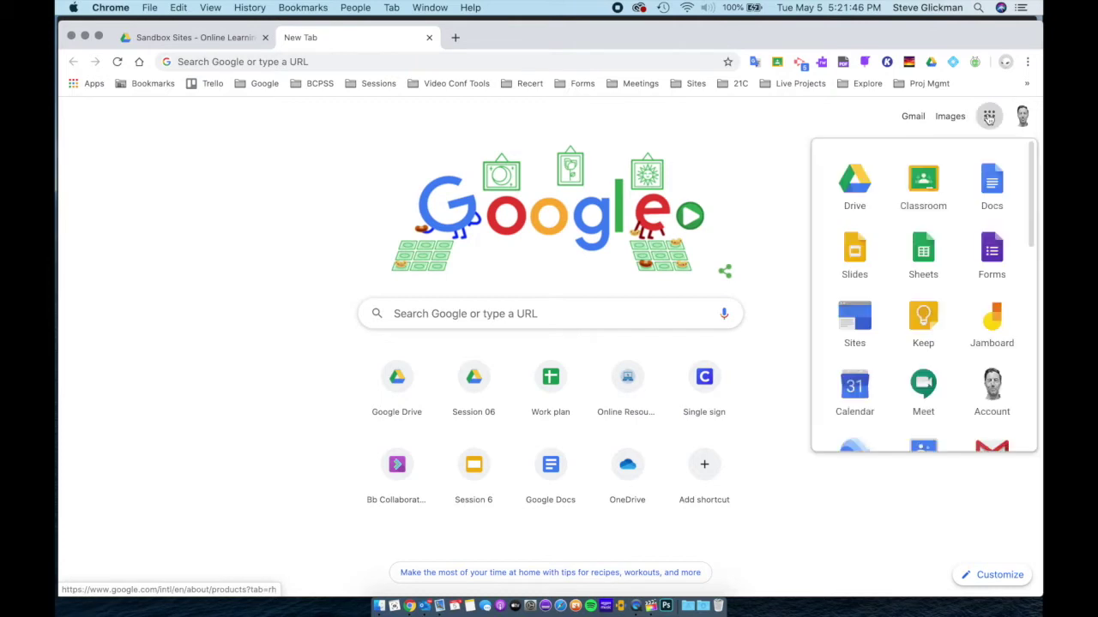
pyautogui.click(857, 323)
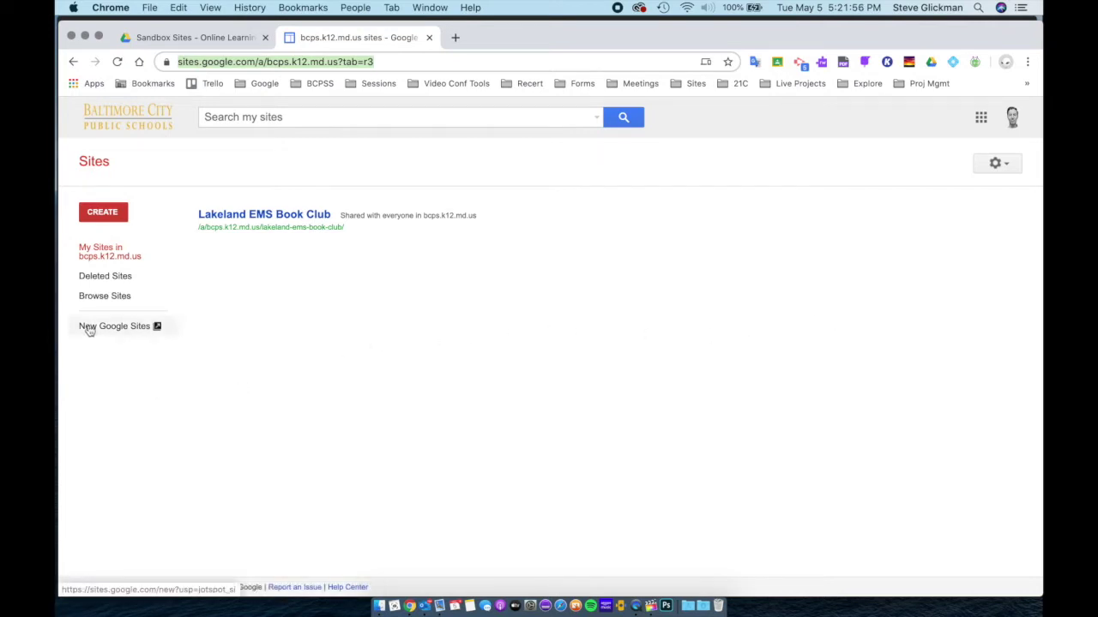
pyautogui.click(138, 330)
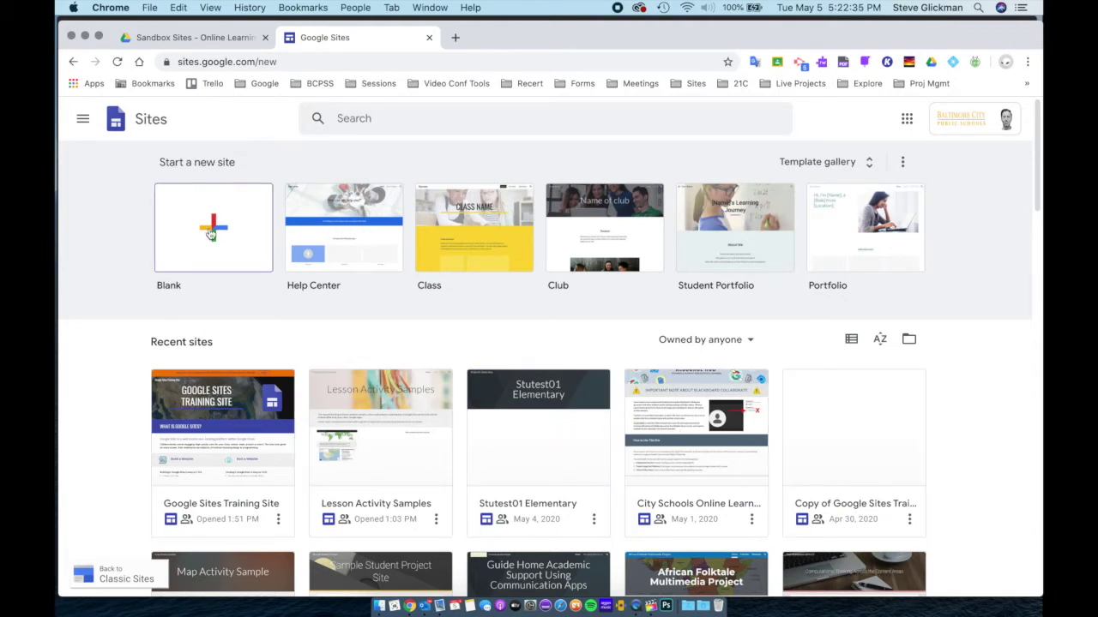
pyautogui.click(211, 231)
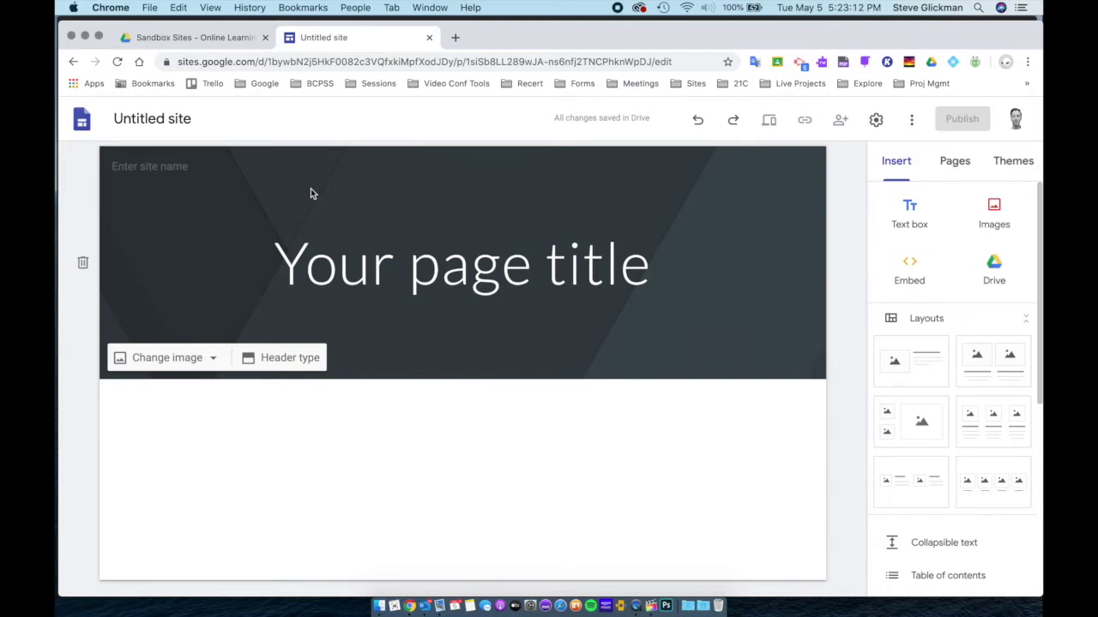
# Name the site document "Site Name" and place the cursor in the header's site name
pyautogui.click(144, 120)
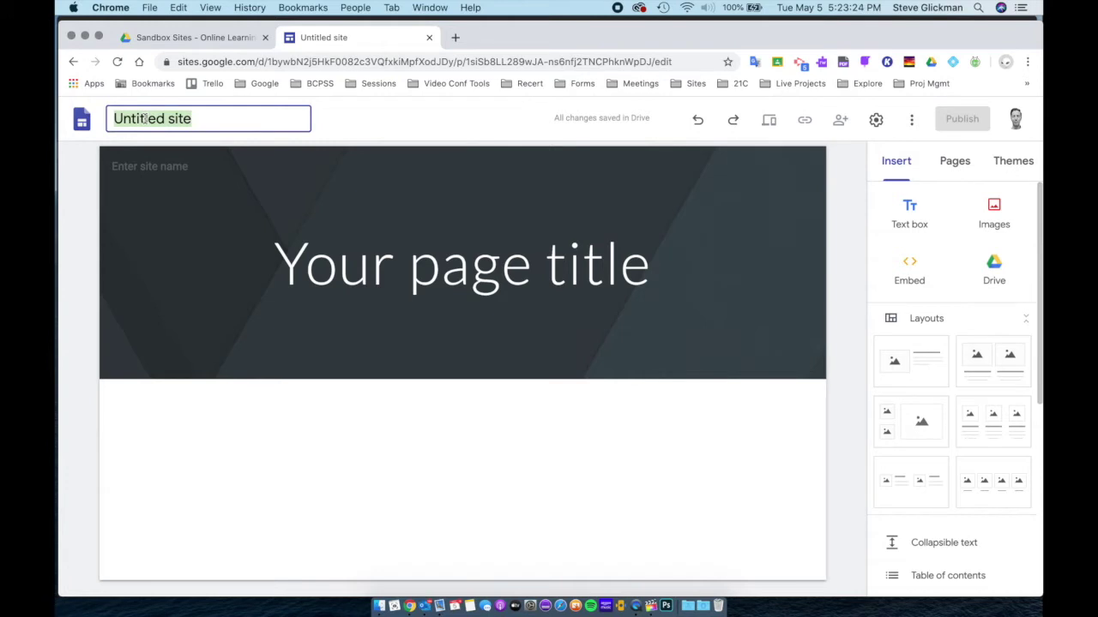
pyautogui.write('Site Name')
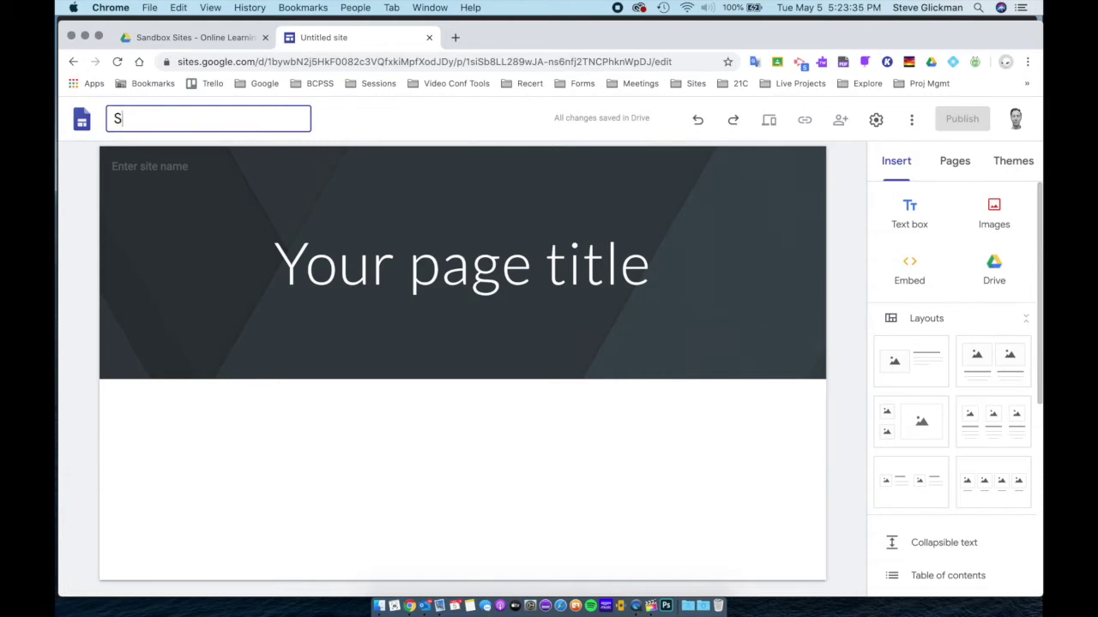
pyautogui.press('Return')
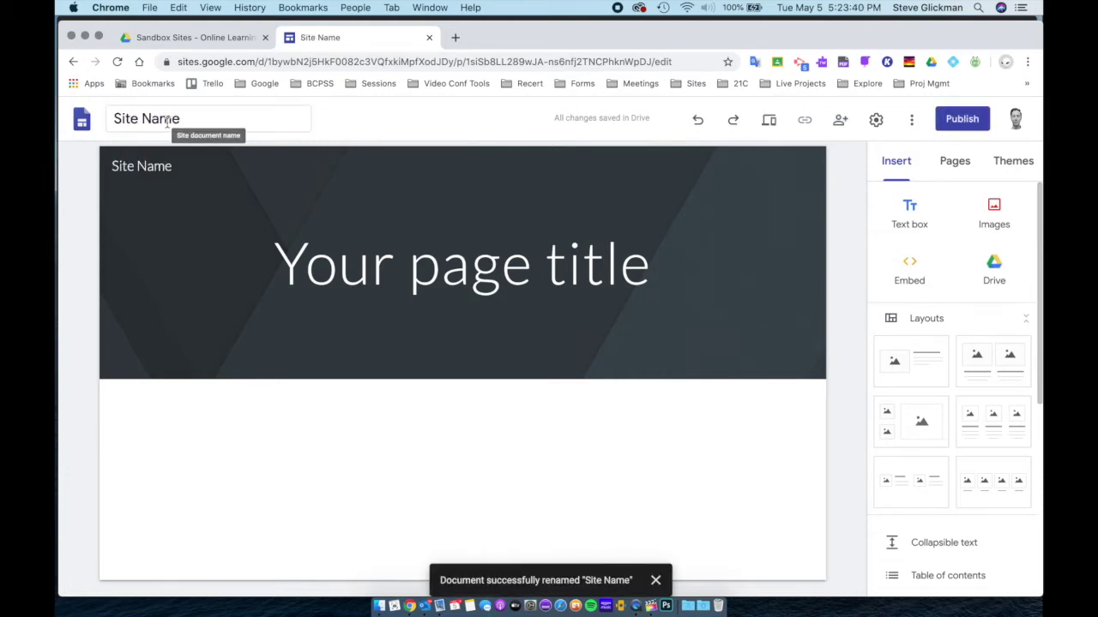
pyautogui.click(148, 165)
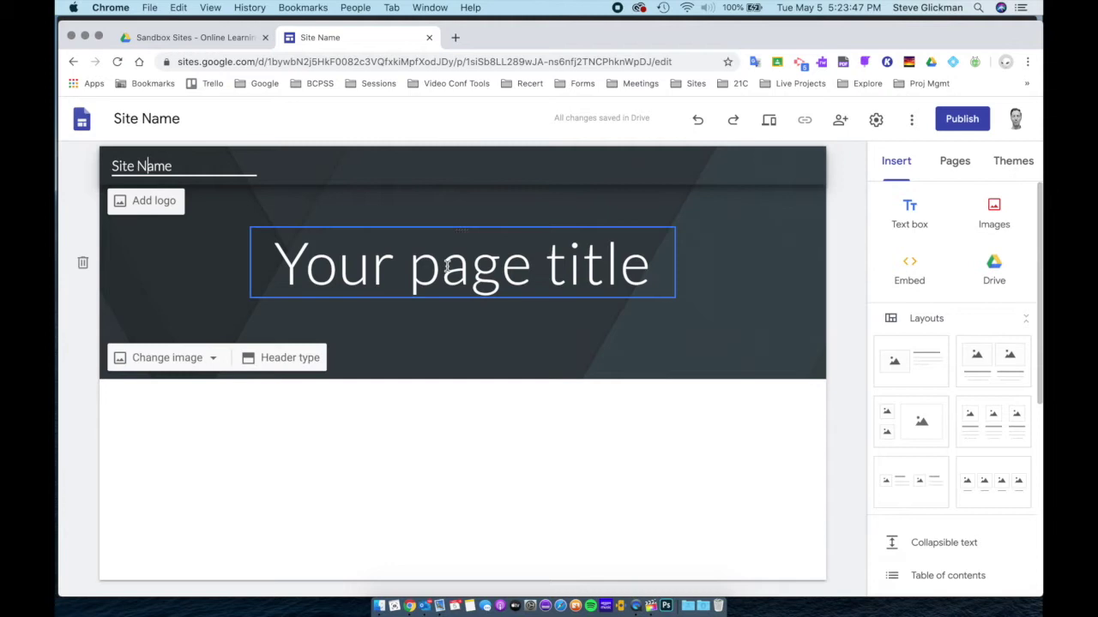
# Replace the placeholder page title in the header with "Site Name"
pyautogui.tripleClick(446, 266)
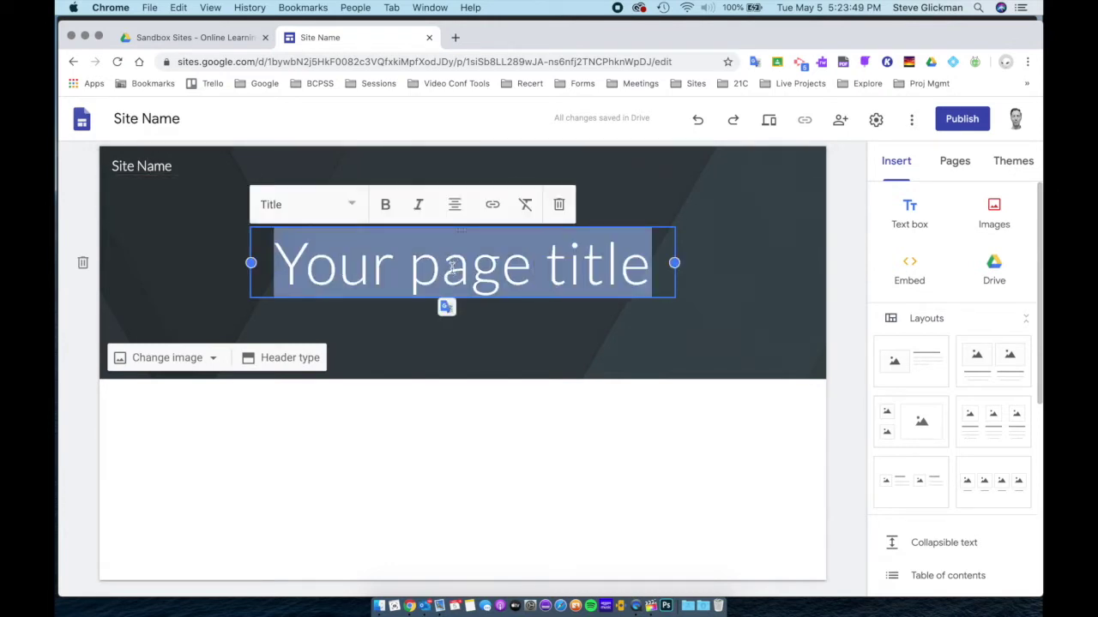
pyautogui.write('Site Name')
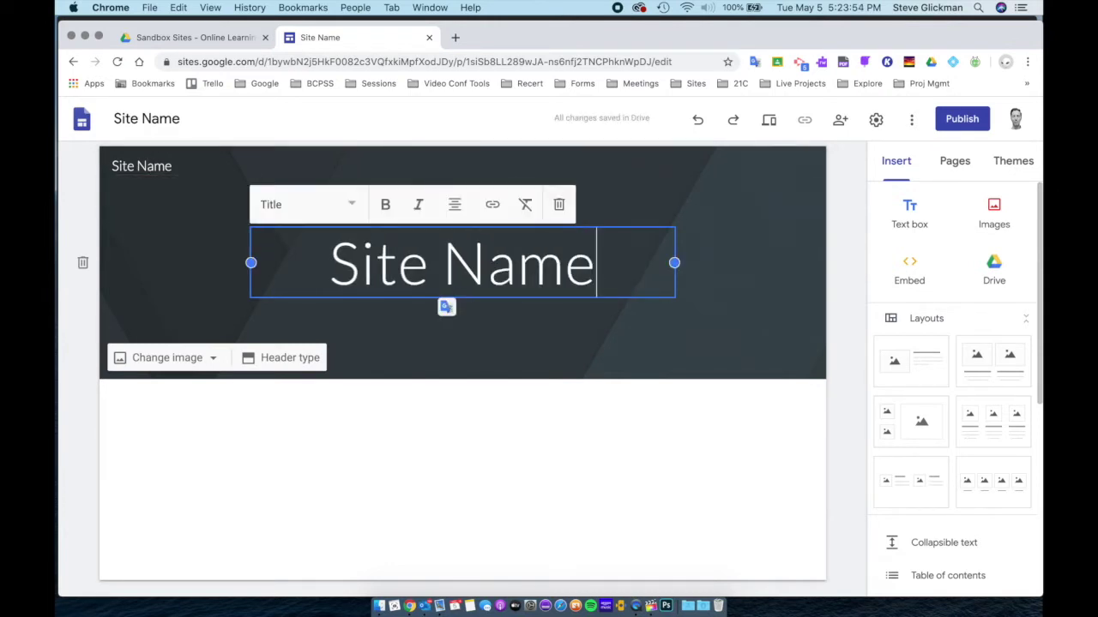
pyautogui.tripleClick(447, 268)
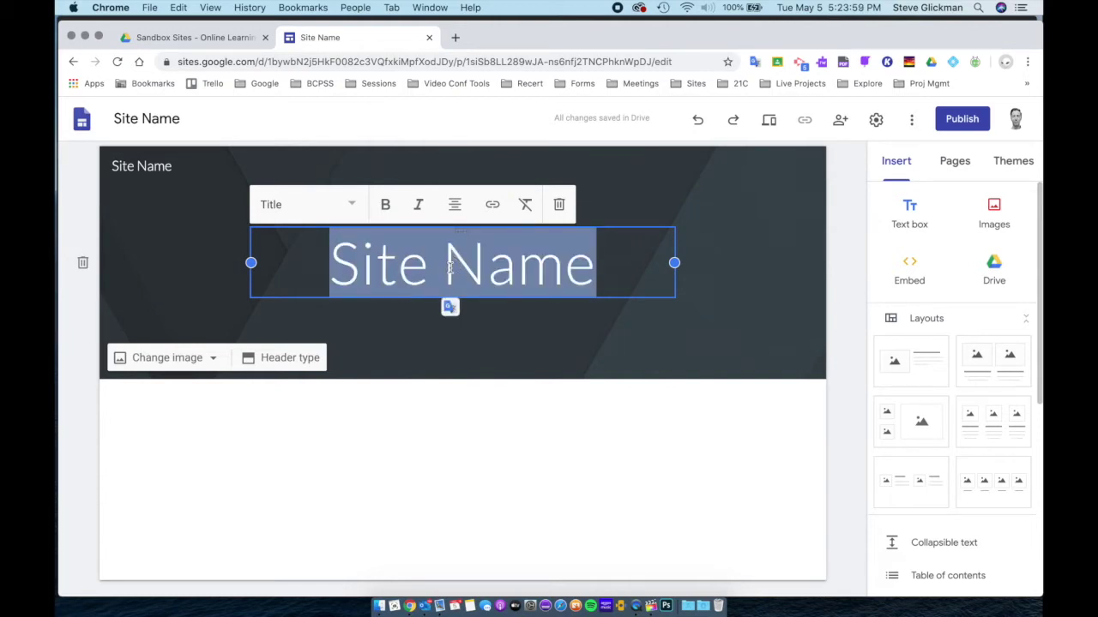
pyautogui.click(155, 164)
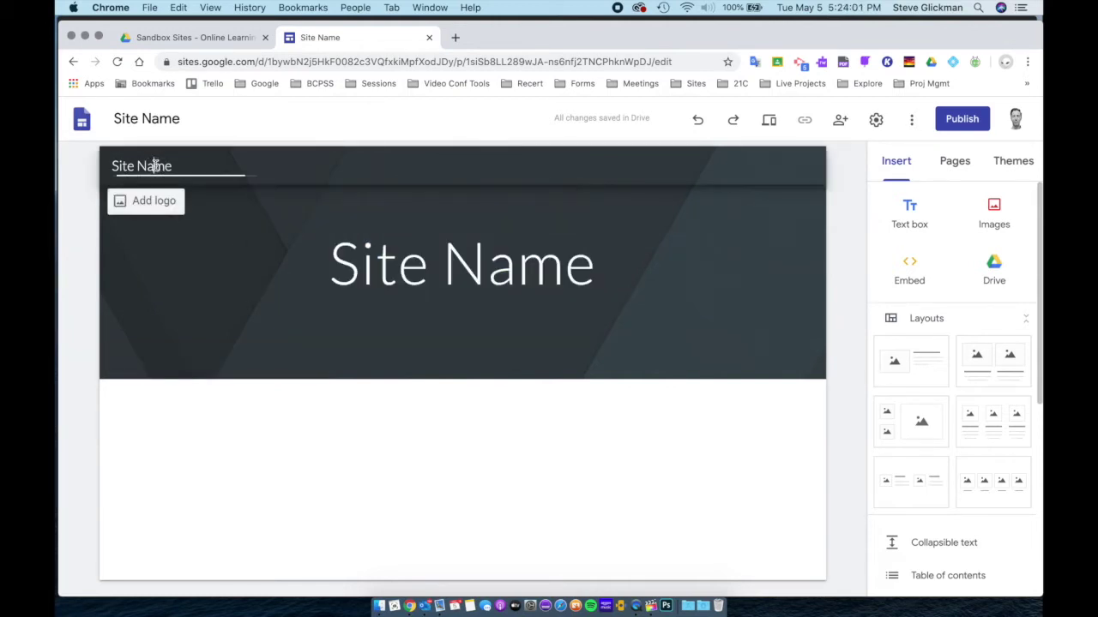
pyautogui.doubleClick(161, 118)
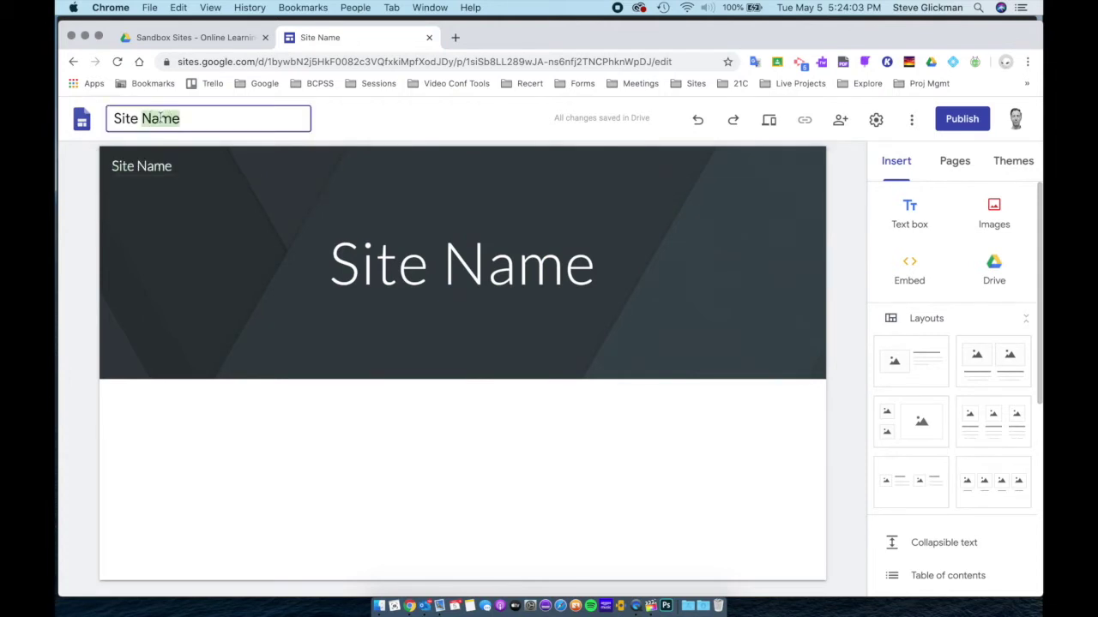
pyautogui.tripleClick(161, 118)
# Change the header's page title to "Page Name or Site Name" and select the title text
pyautogui.tripleClick(433, 273)
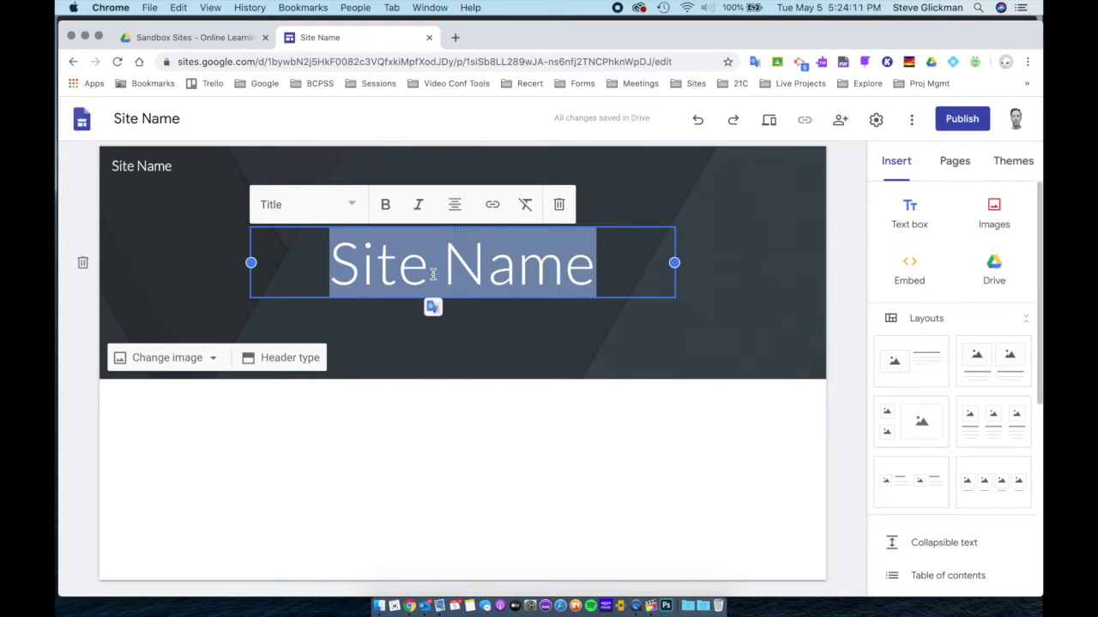
pyautogui.write('Page Name or Site Name')
pyautogui.tripleClick(591, 307)
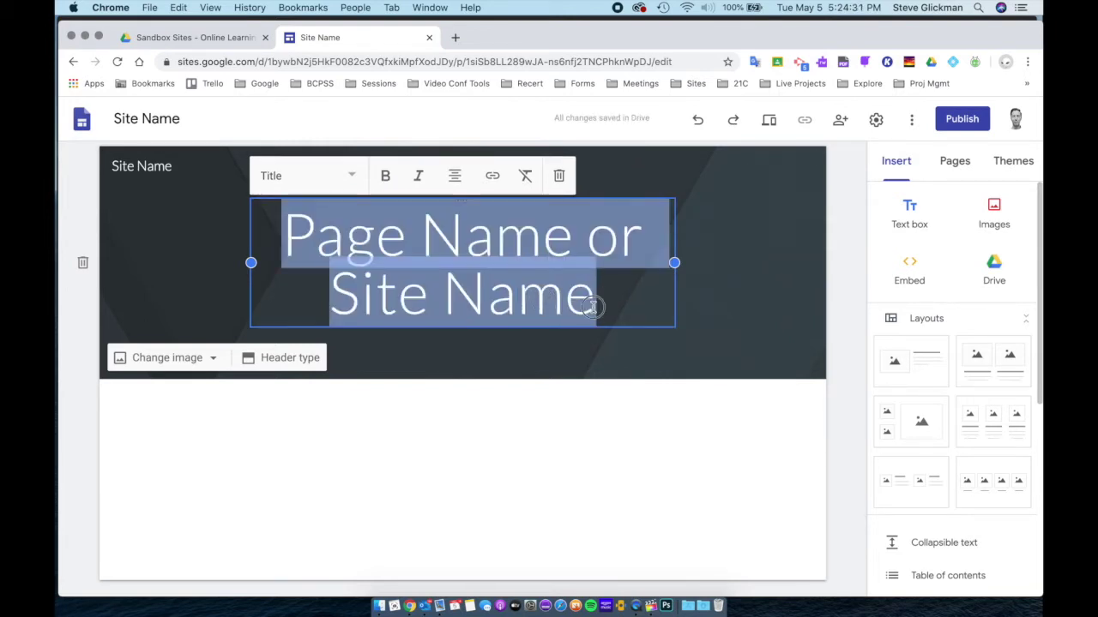
pyautogui.tripleClick(599, 306)
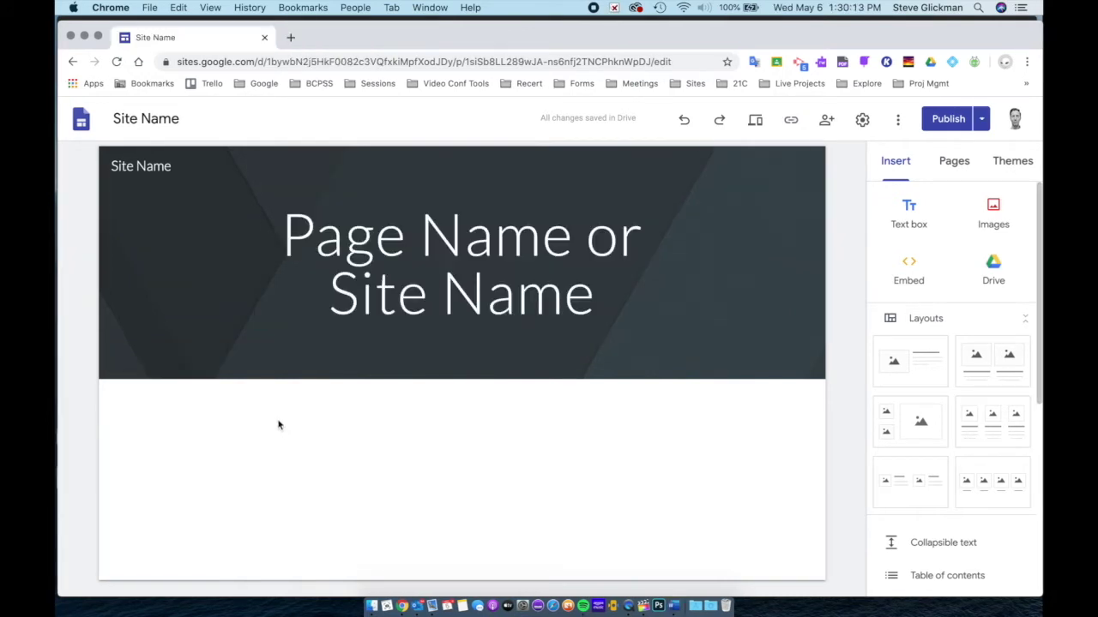
# Try the Cover, Large banner, Banner and Title only header types on the page header
pyautogui.moveTo(200, 313)
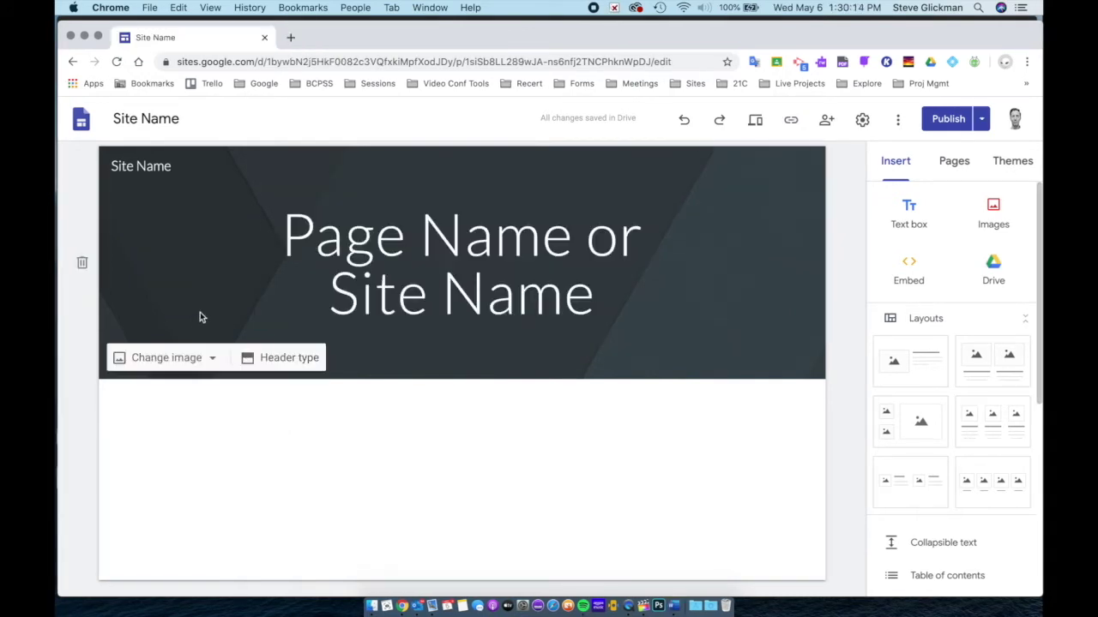
pyautogui.click(255, 361)
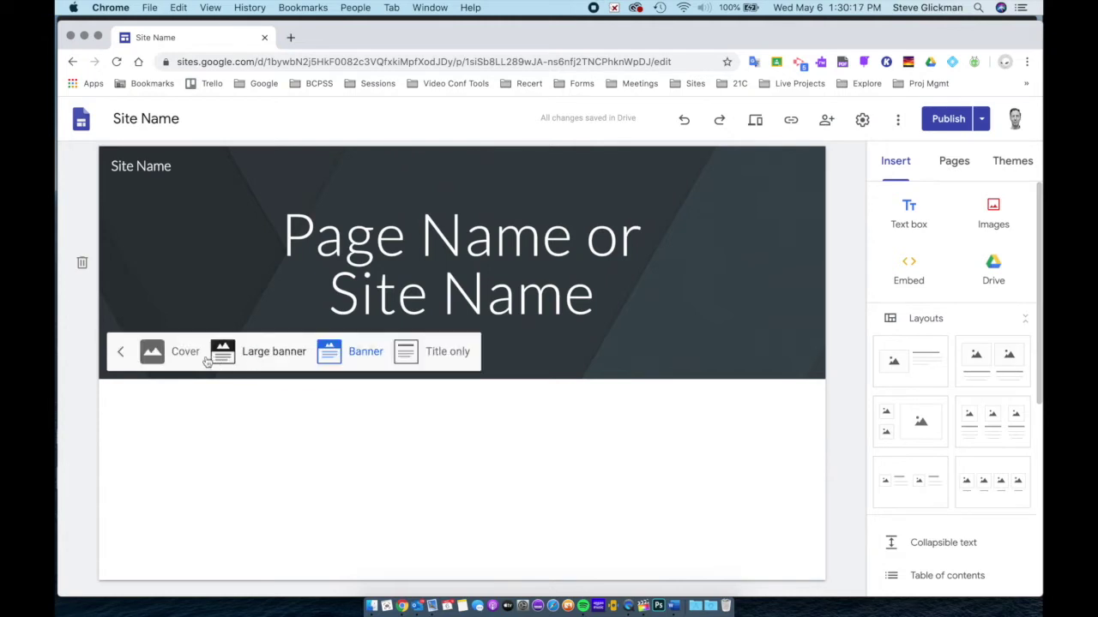
pyautogui.click(155, 355)
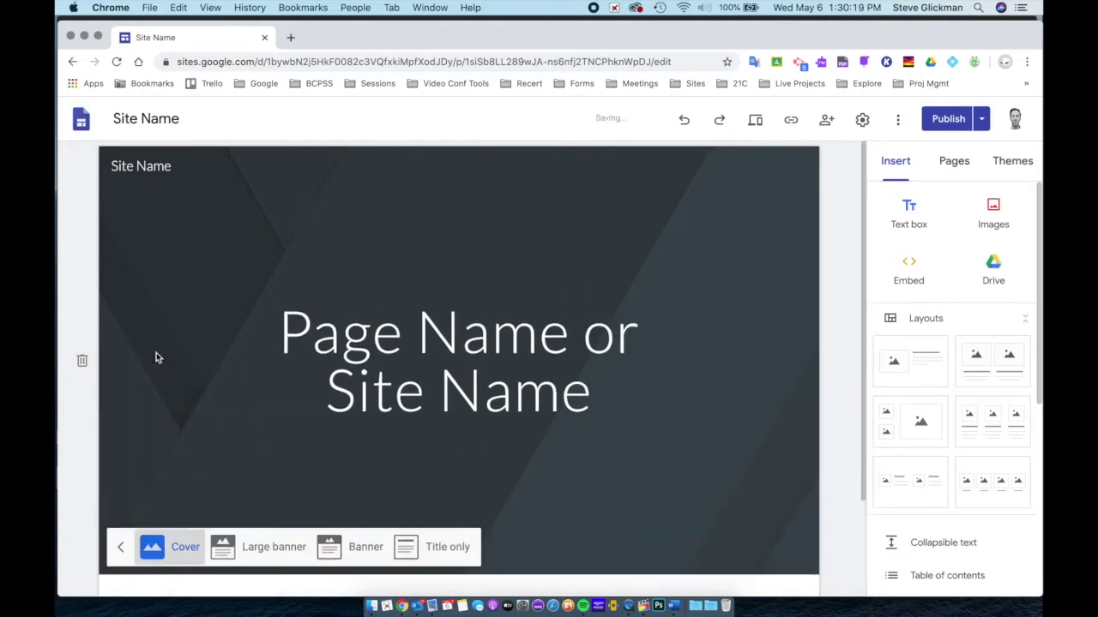
pyautogui.click(253, 453)
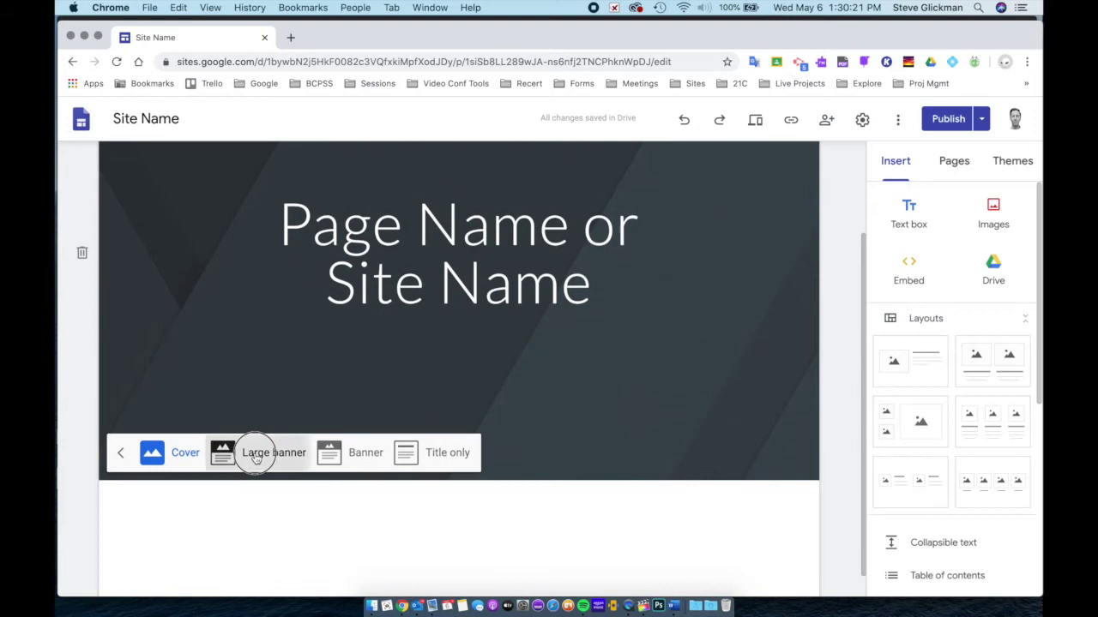
pyautogui.click(347, 452)
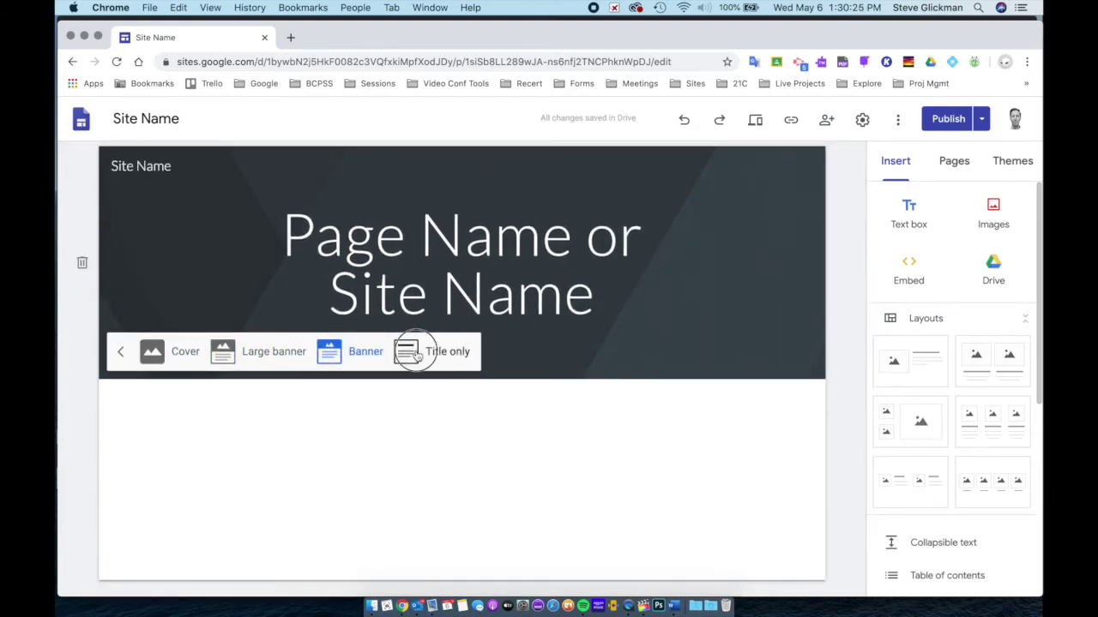
pyautogui.click(416, 354)
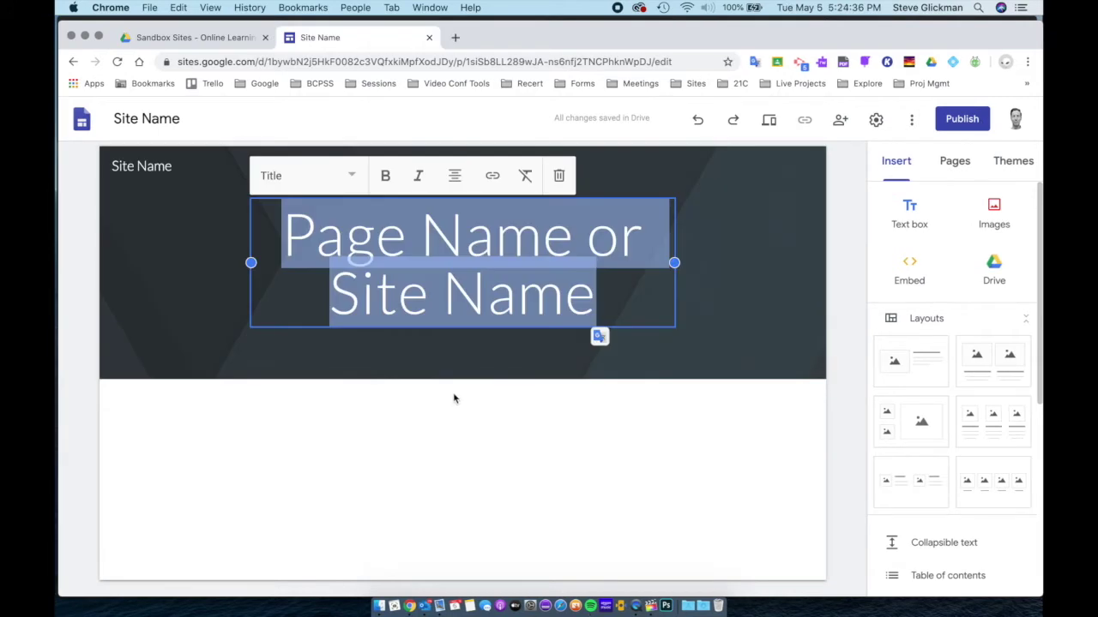
# In the site settings, set the navigation mode to Top and the navigation color to Transparent
pyautogui.click(454, 398)
pyautogui.moveTo(538, 363)
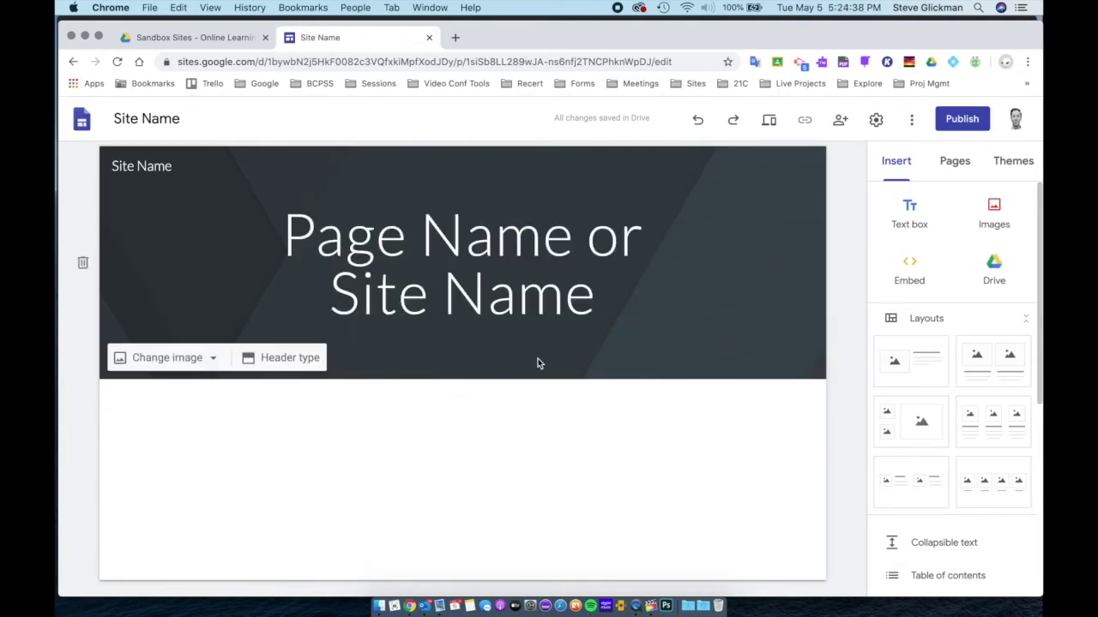
pyautogui.click(875, 122)
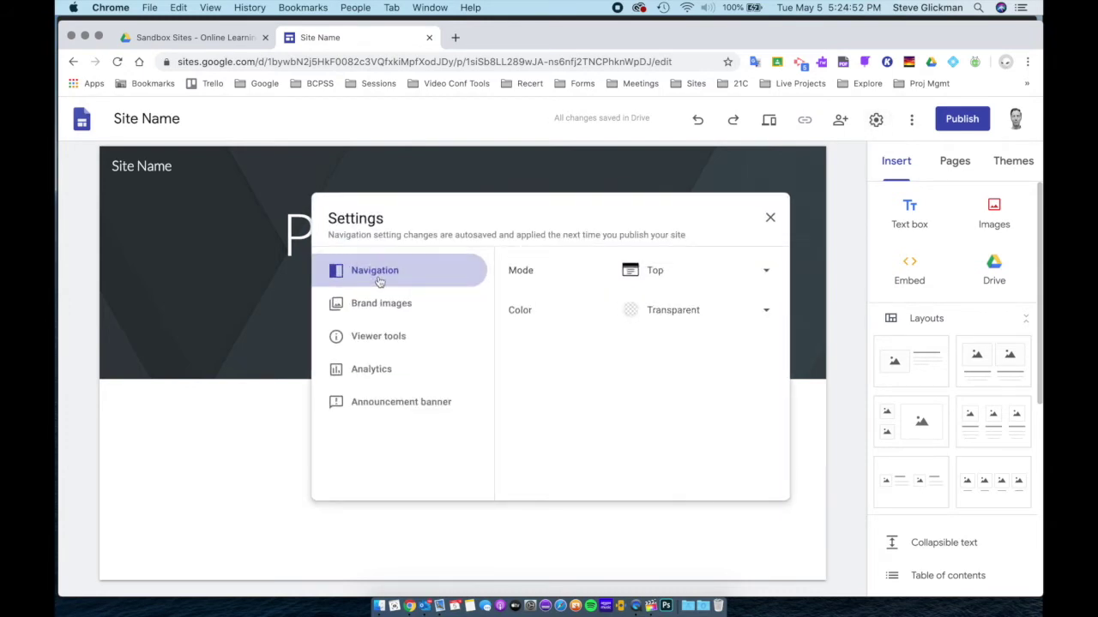
pyautogui.click(765, 271)
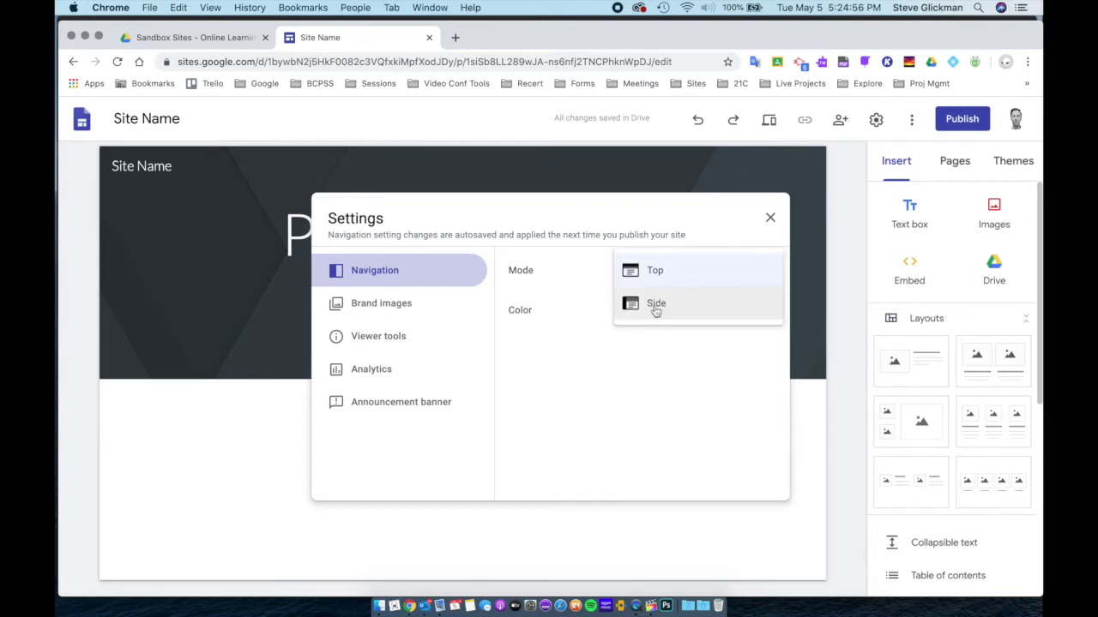
pyautogui.click(666, 282)
pyautogui.click(686, 311)
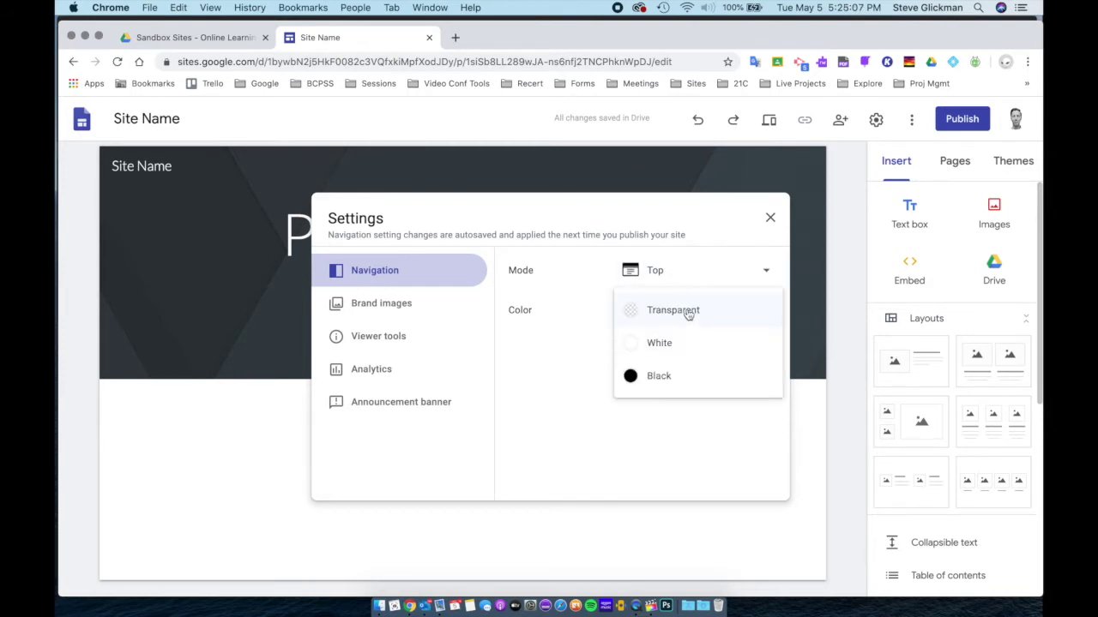
pyautogui.click(688, 315)
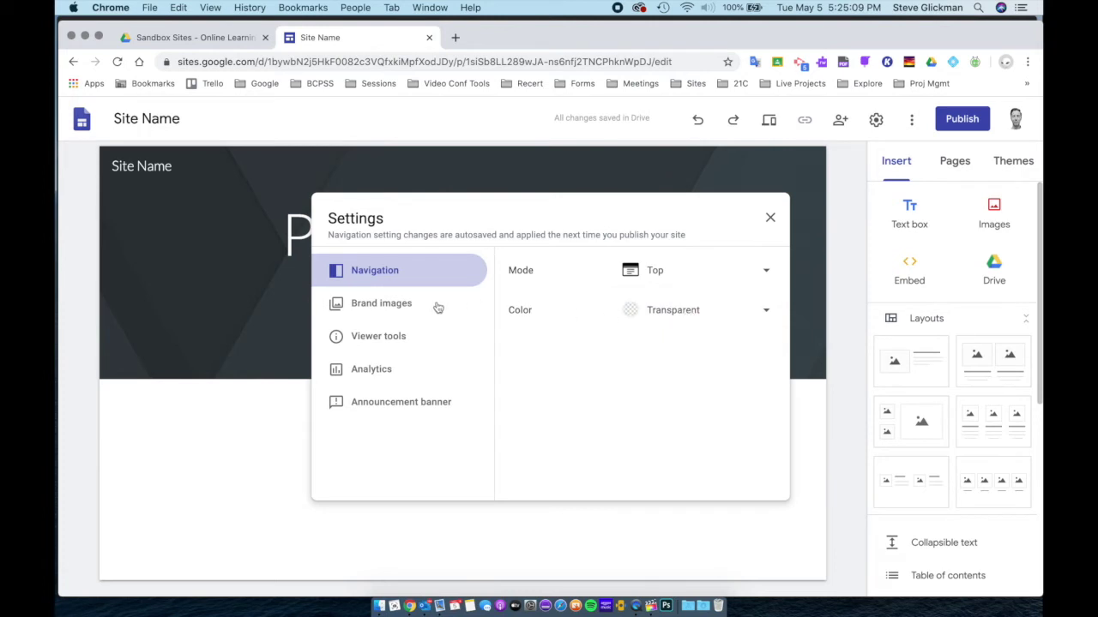
# Review the site's brand images, viewer tools, analytics and announcement banner settings
pyautogui.click(397, 307)
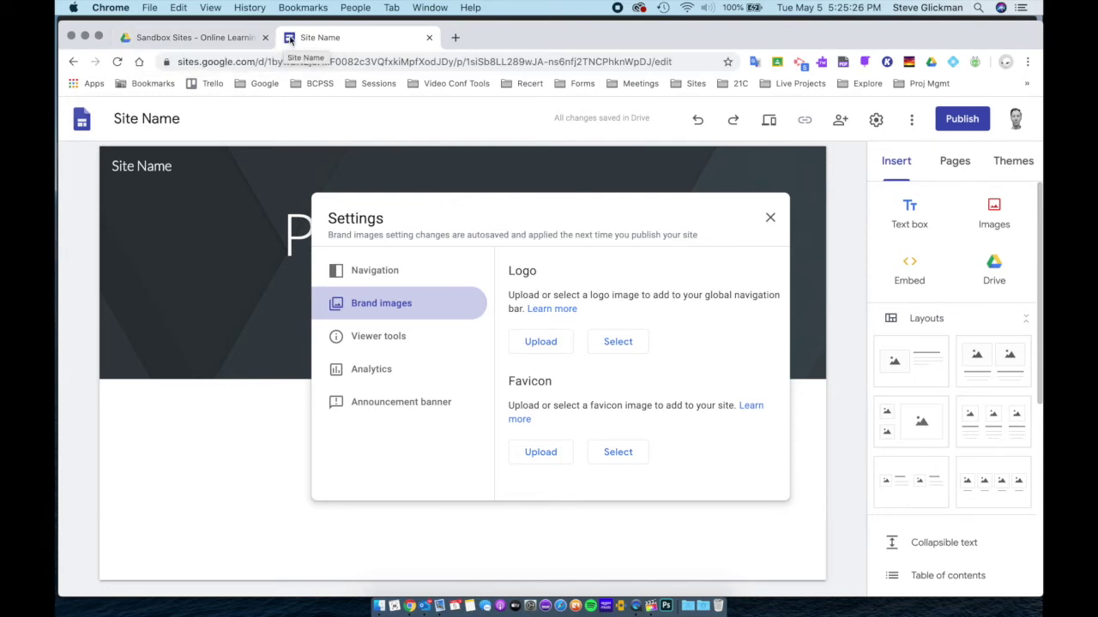
pyautogui.click(370, 340)
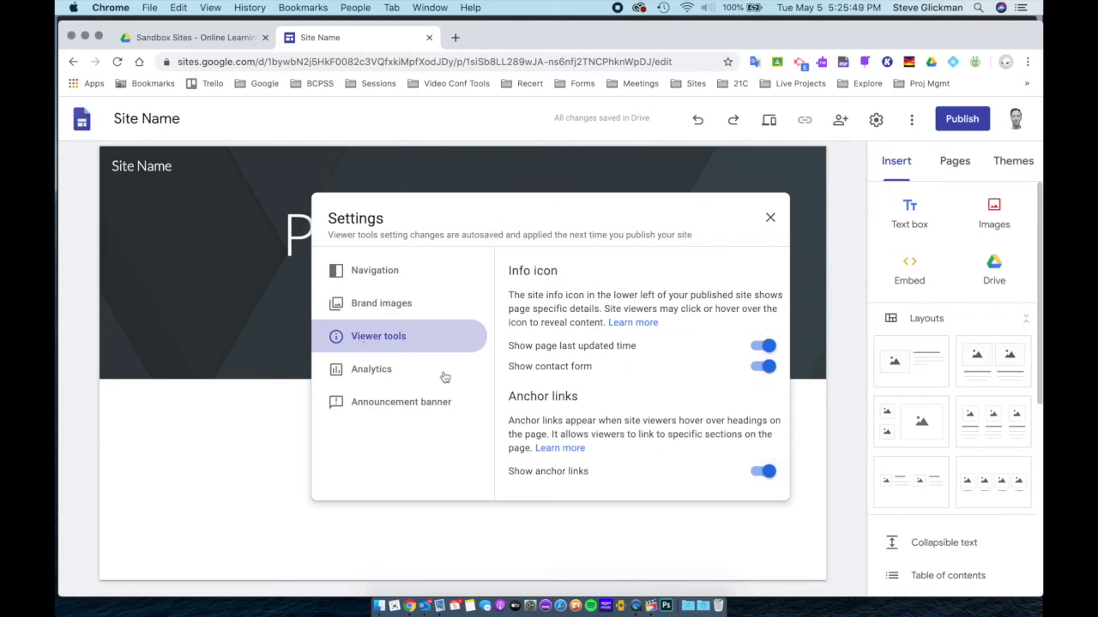
pyautogui.click(391, 369)
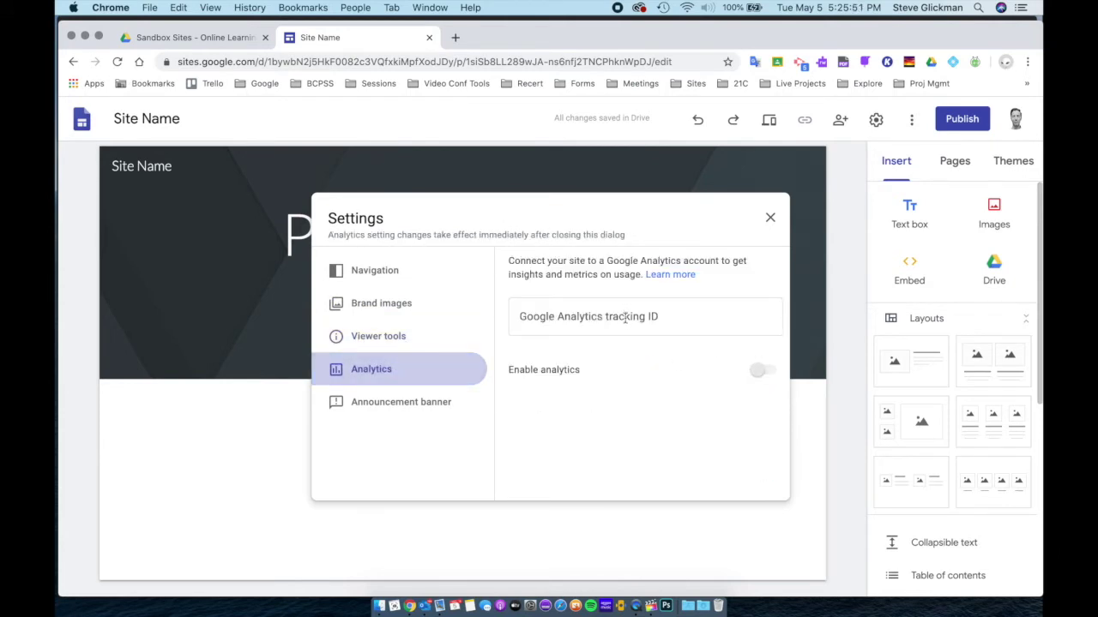
pyautogui.click(374, 405)
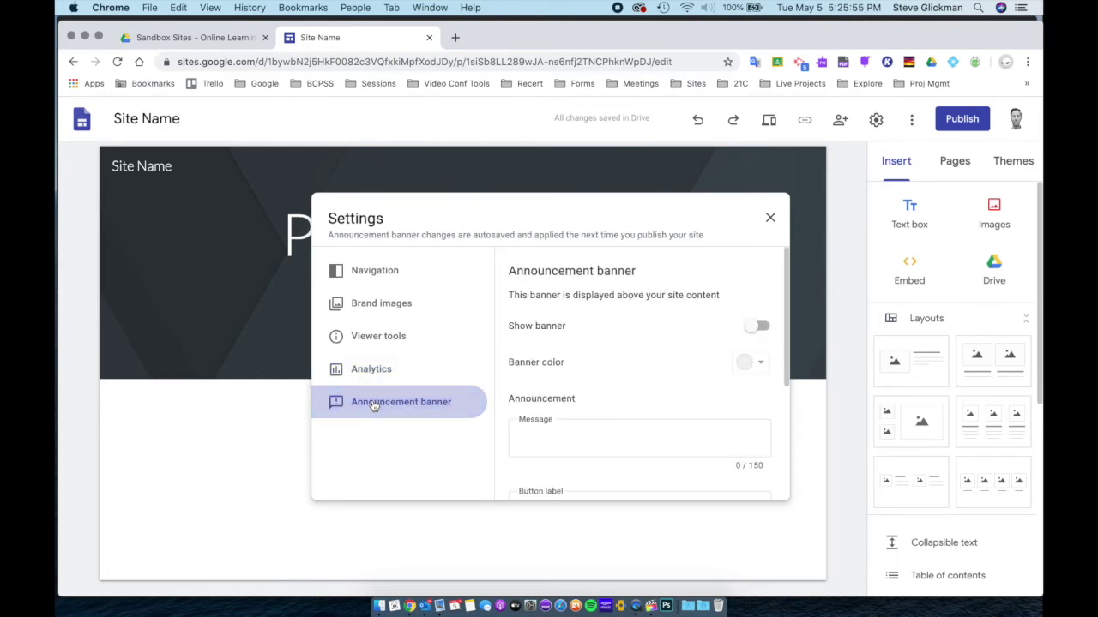
pyautogui.scroll(-1, 747, 319)
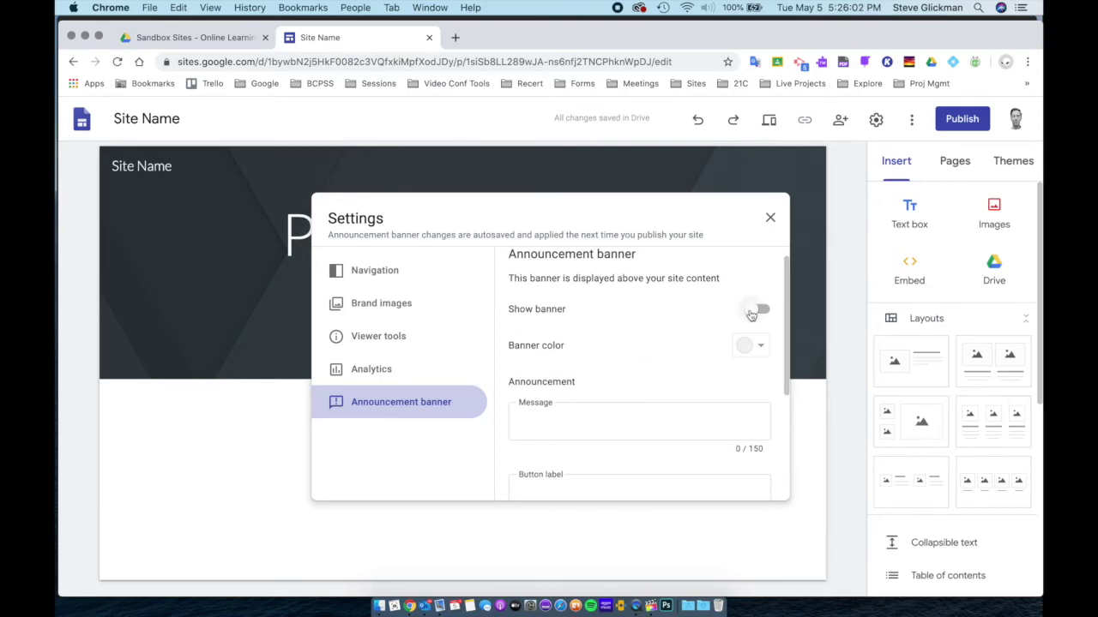
# Examine the Google Sites Training Site's announcement banner settings, including its color, message, button label, link and visibility
pyautogui.scroll(-2, 730, 345)
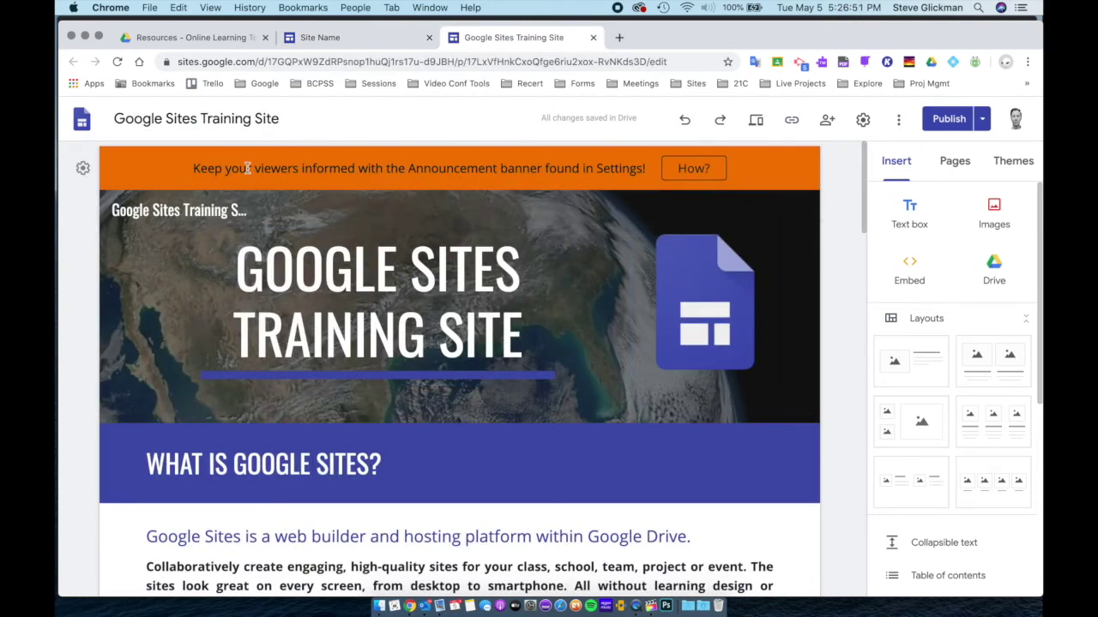
pyautogui.click(756, 169)
pyautogui.click(431, 399)
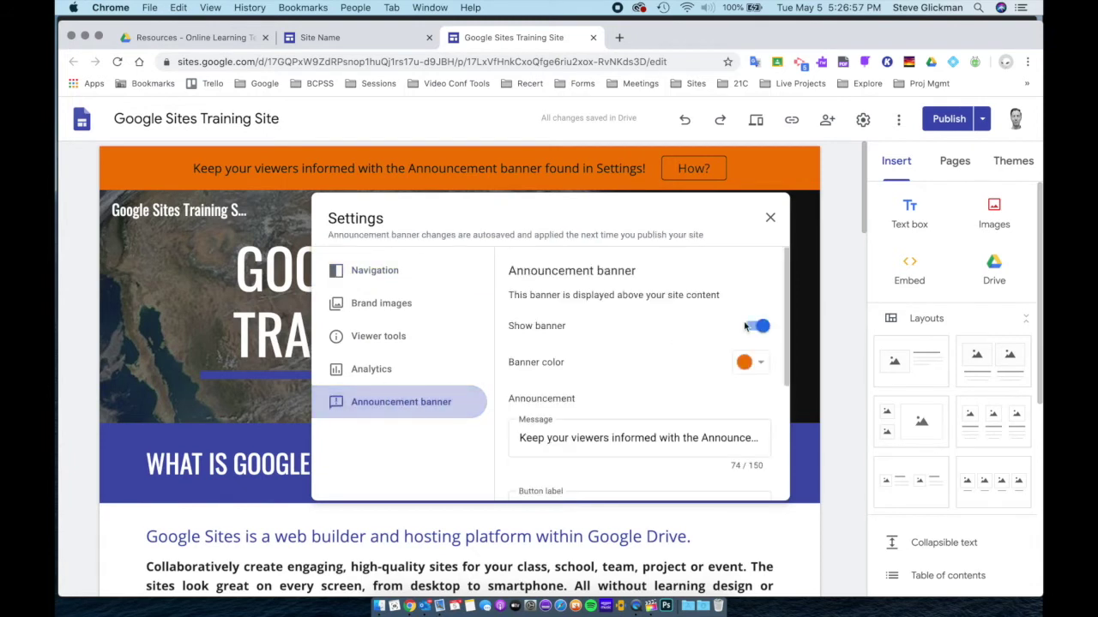
pyautogui.scroll(-3, 757, 367)
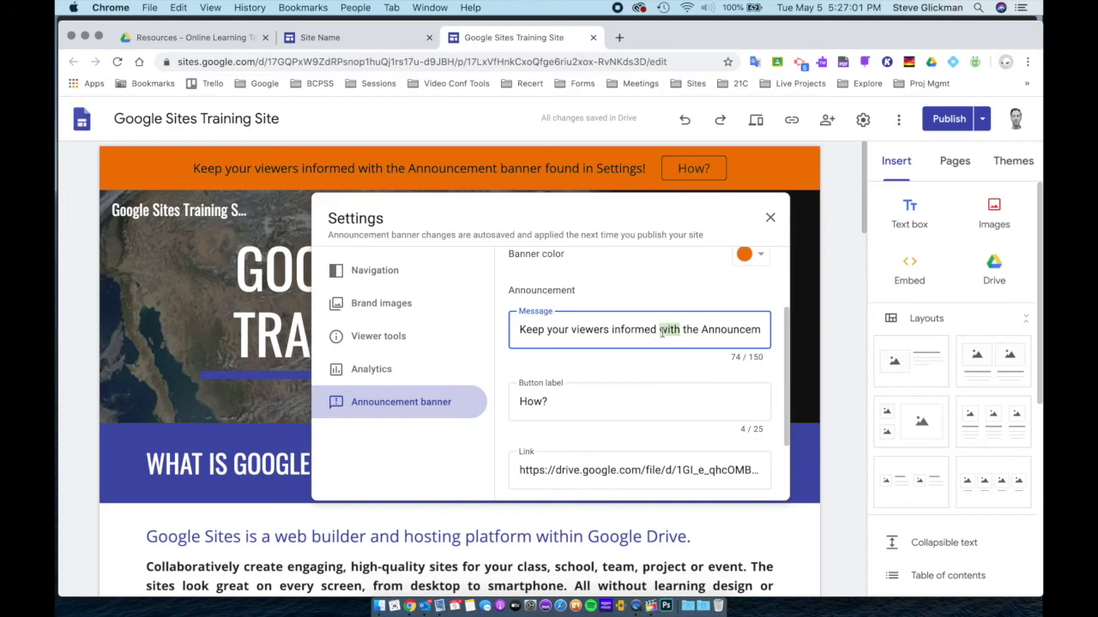
pyautogui.tripleClick(670, 339)
pyautogui.scroll(-3, 661, 328)
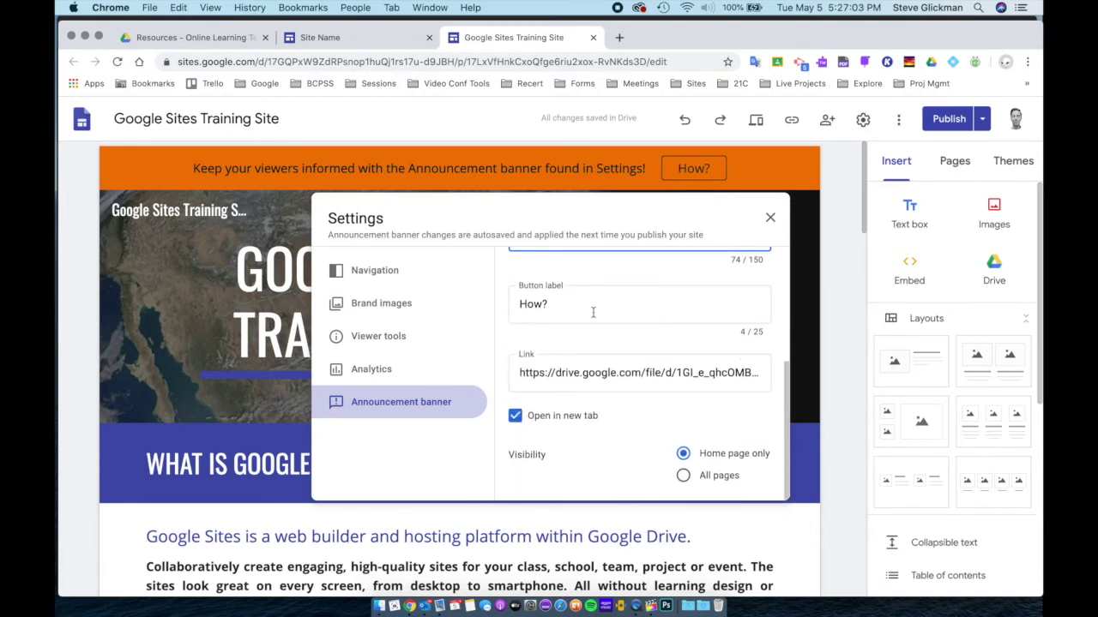
pyautogui.click(548, 305)
pyautogui.moveTo(550, 304); pyautogui.dragTo(518, 304)
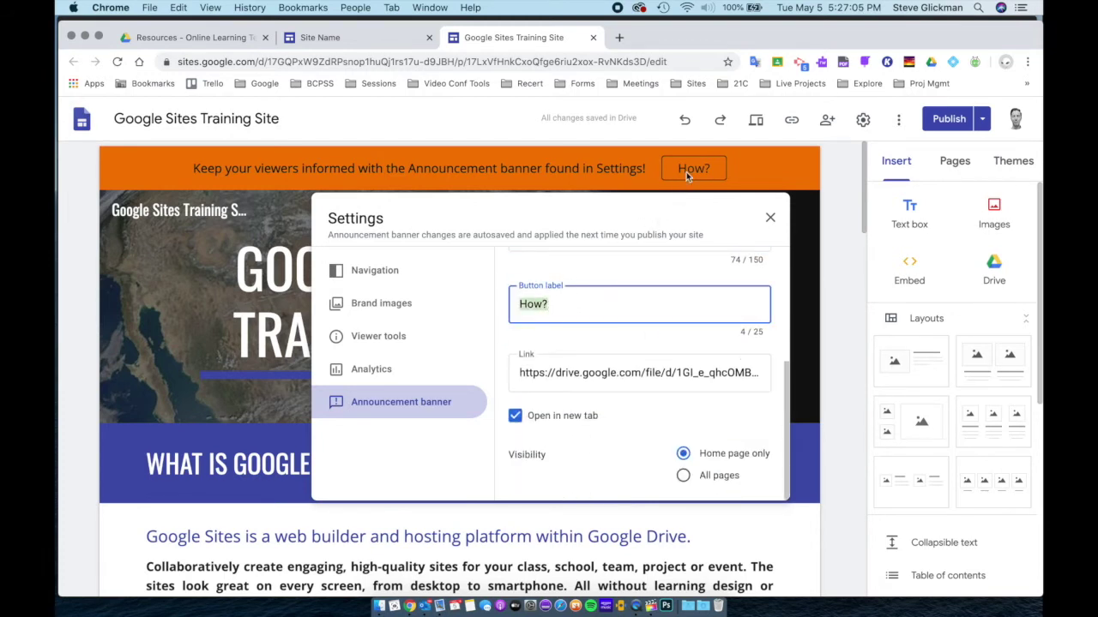
pyautogui.tripleClick(603, 372)
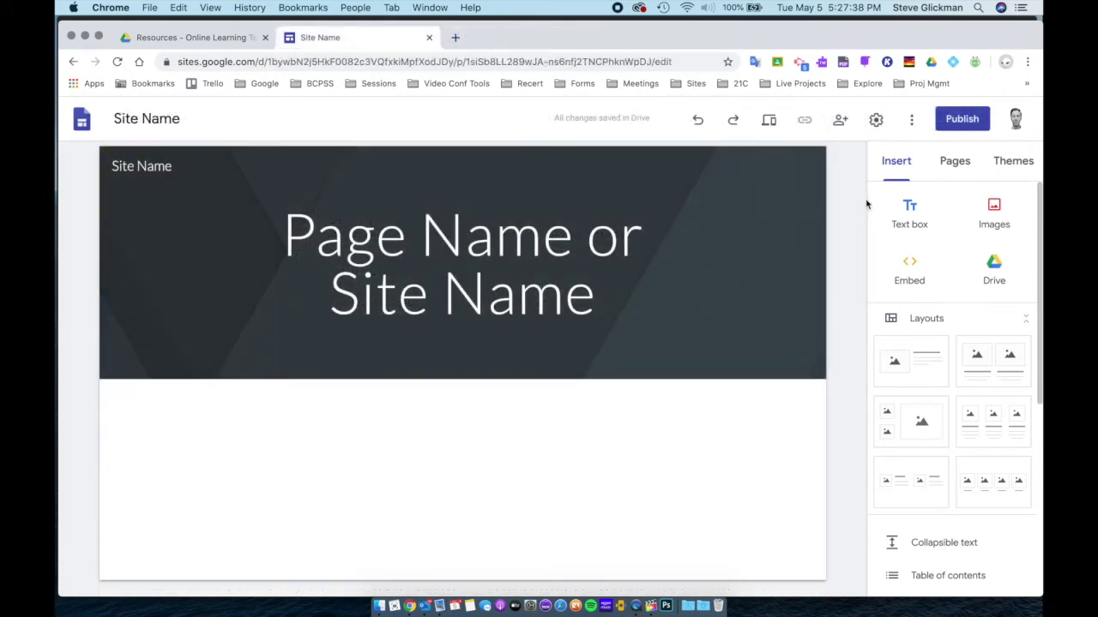
# Open the publishing options of the Site Name site and examine its web address and who can view it
pyautogui.click(951, 118)
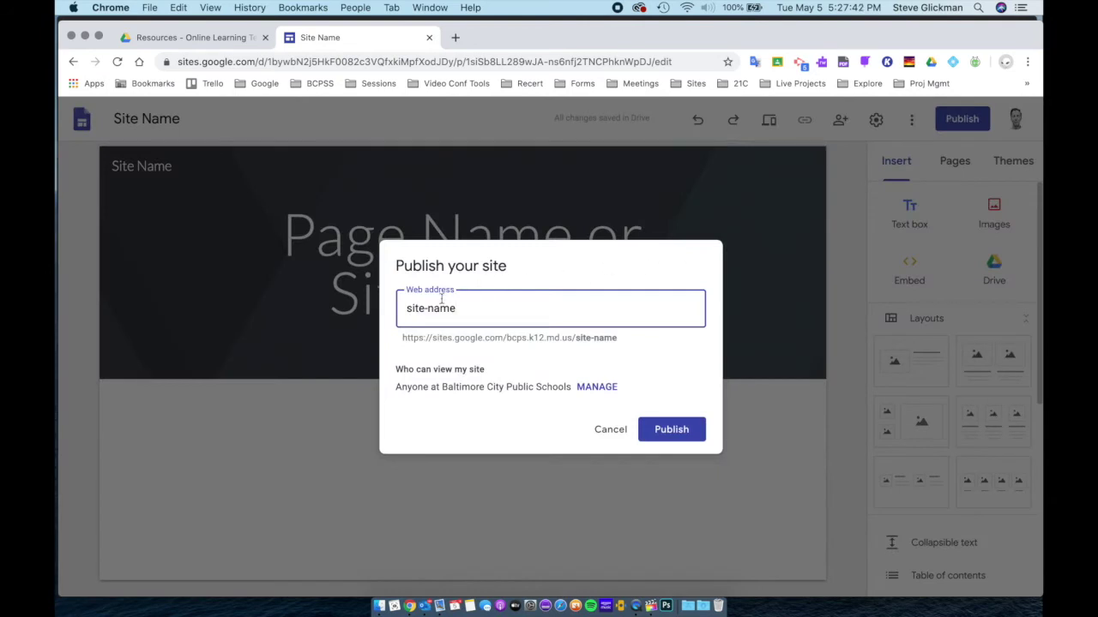
pyautogui.moveTo(467, 306); pyautogui.dragTo(408, 314)
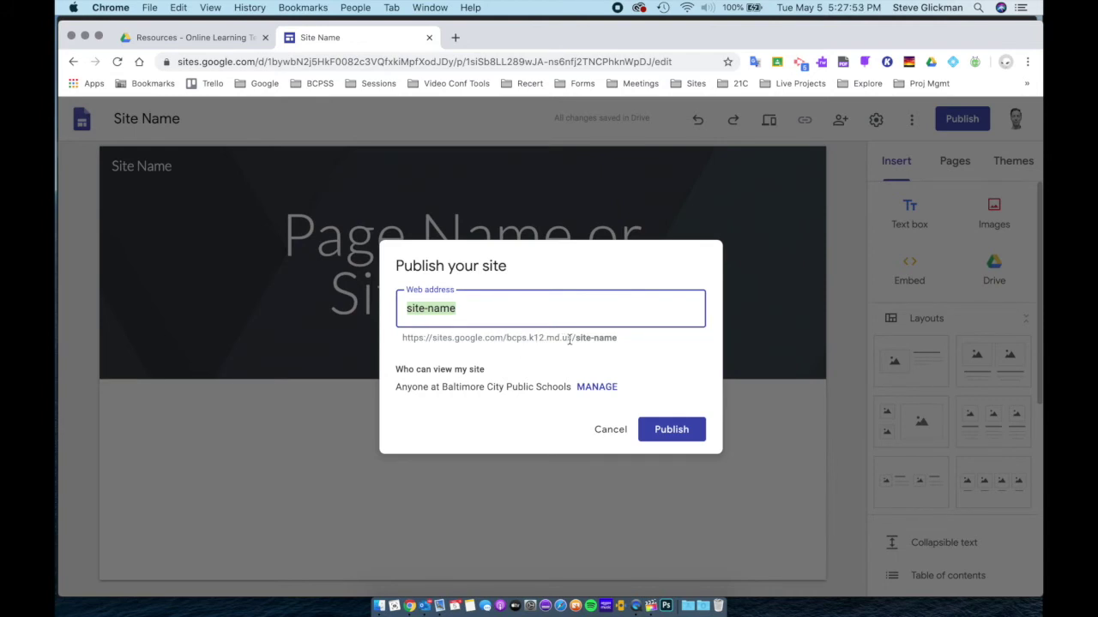
pyautogui.moveTo(577, 338); pyautogui.dragTo(620, 338)
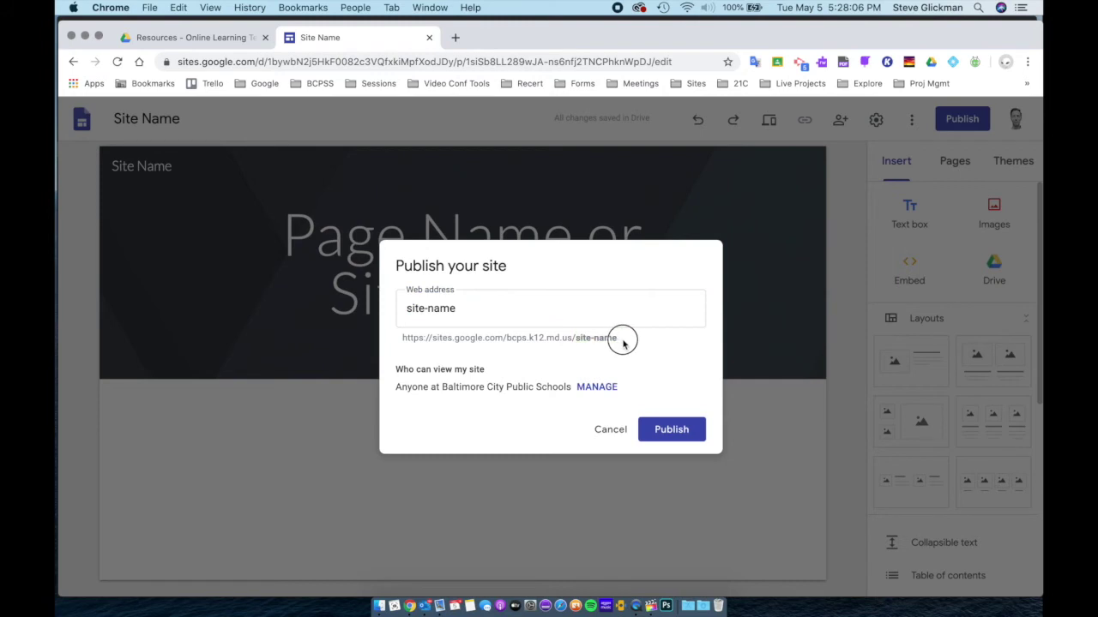
pyautogui.click(456, 310)
pyautogui.click(405, 368)
pyautogui.moveTo(396, 372); pyautogui.dragTo(485, 371)
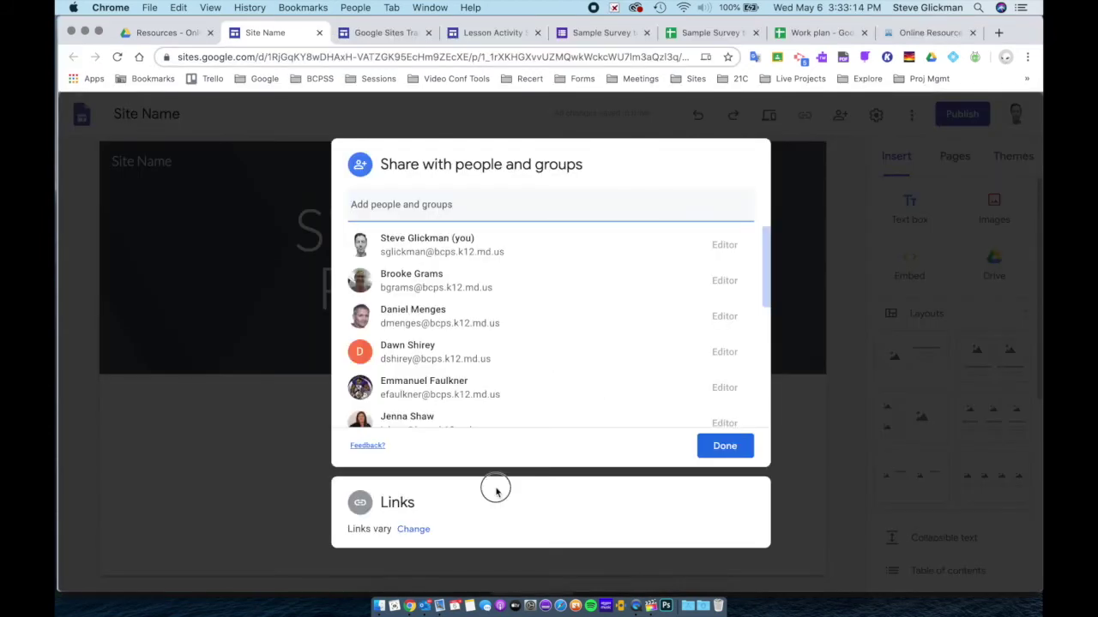
# In the site's link sharing settings, review the draft access choices and keep the draft Restricted
pyautogui.click(496, 491)
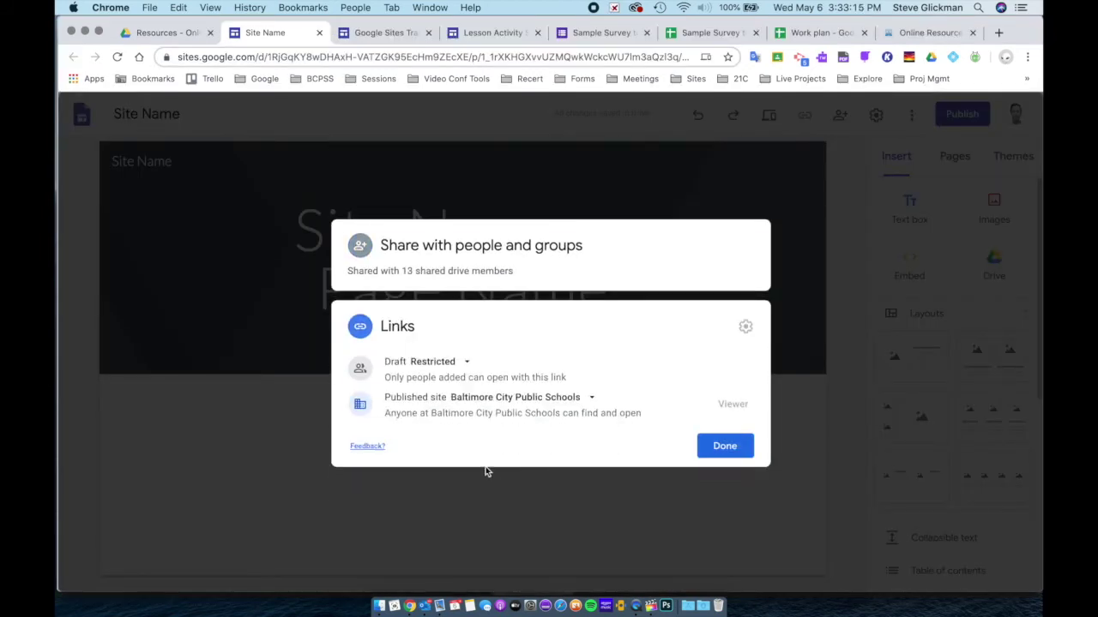
pyautogui.click(467, 363)
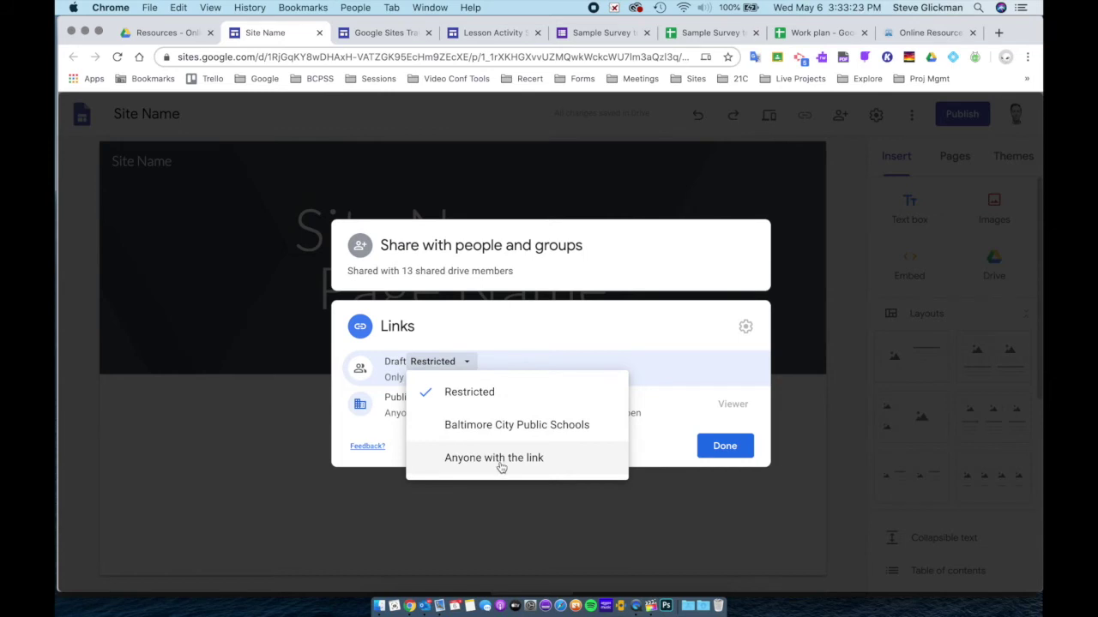
pyautogui.click(477, 393)
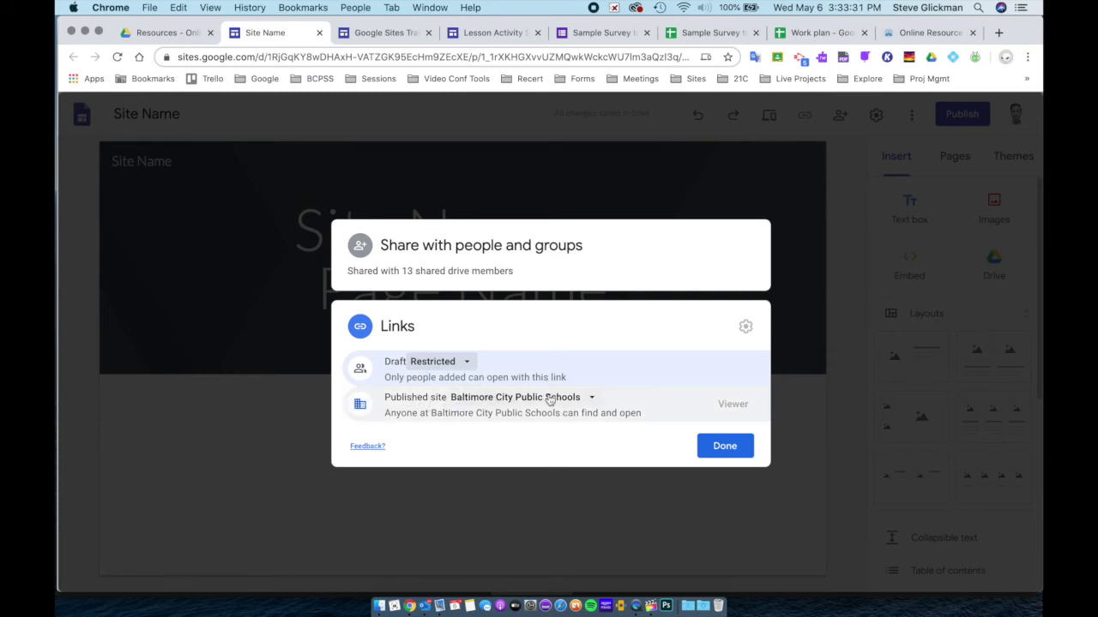
# Try Restricted access for the published site, set it to Public, and publish the site at the web address "sitename"
pyautogui.click(590, 401)
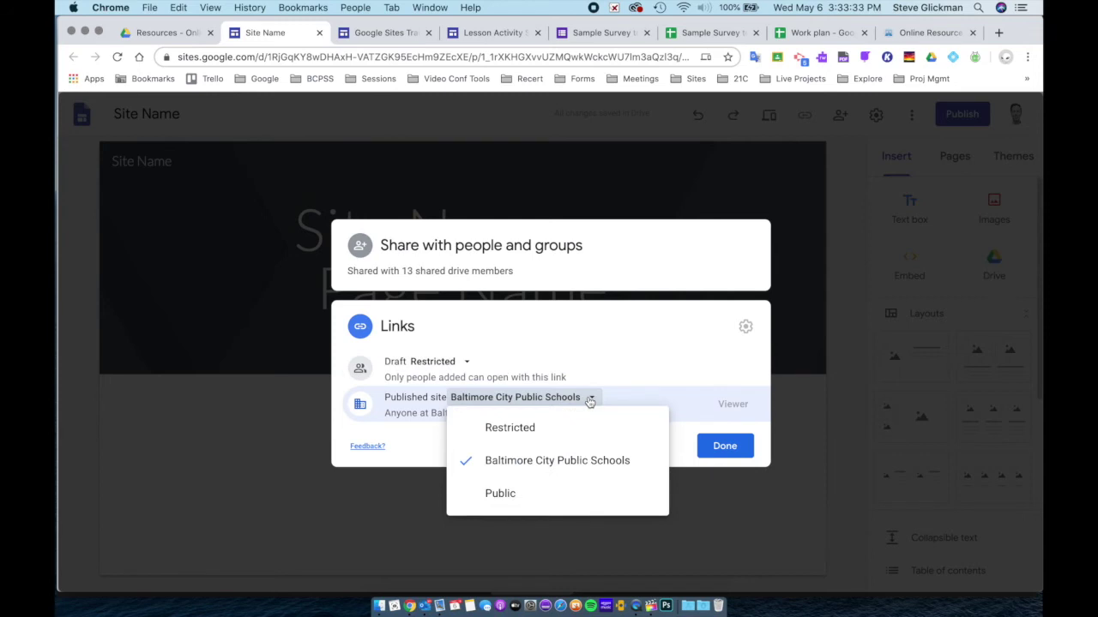
pyautogui.click(508, 428)
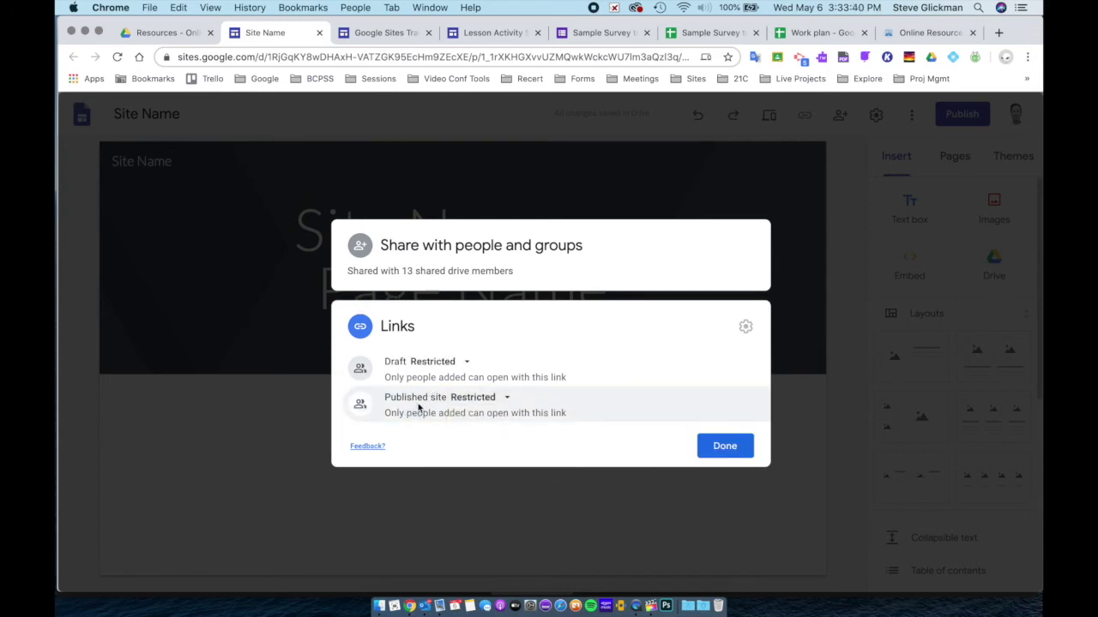
pyautogui.click(506, 398)
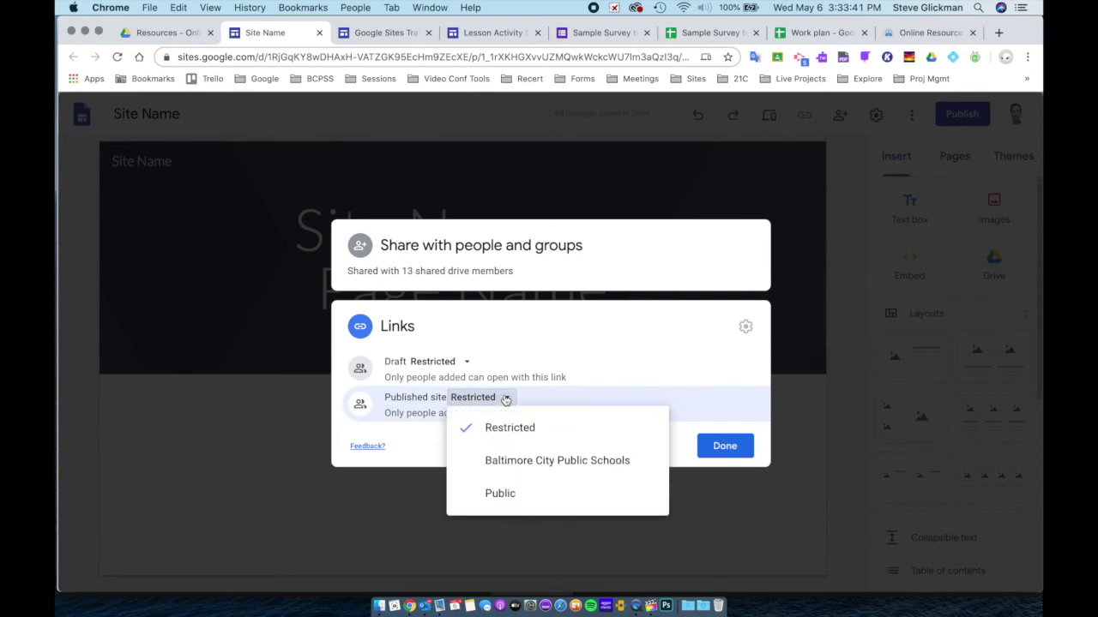
pyautogui.click(509, 493)
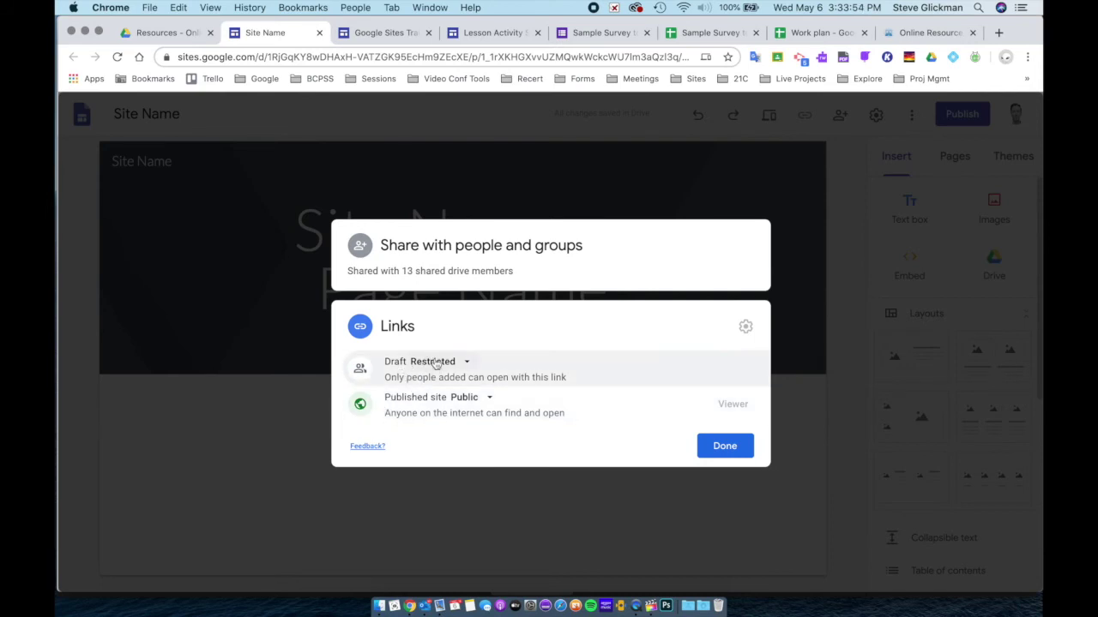
pyautogui.click(725, 446)
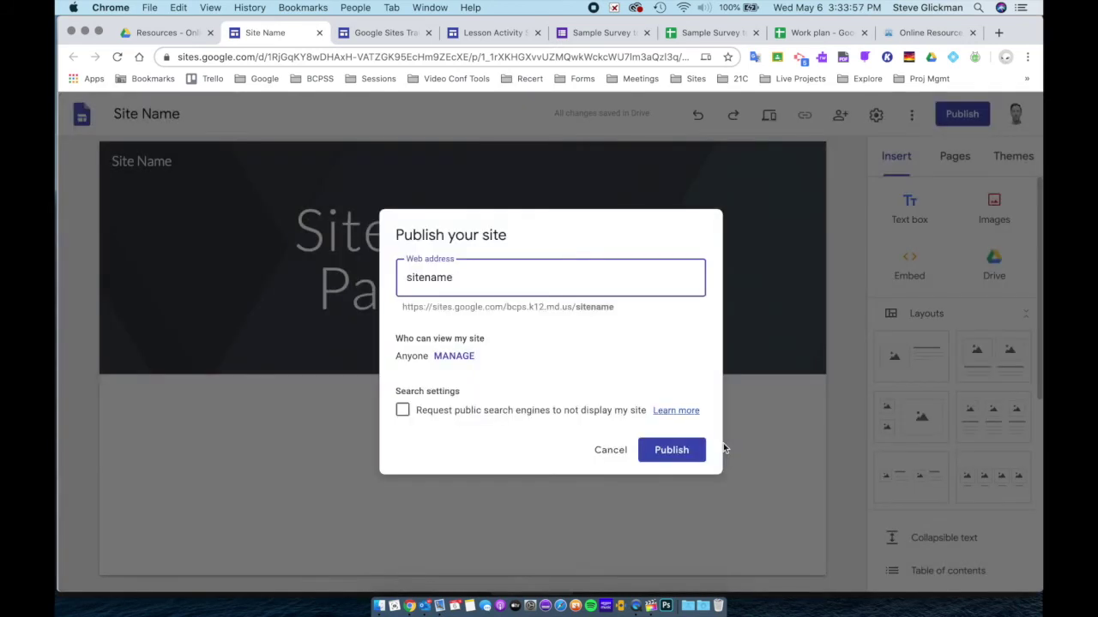
pyautogui.click(657, 447)
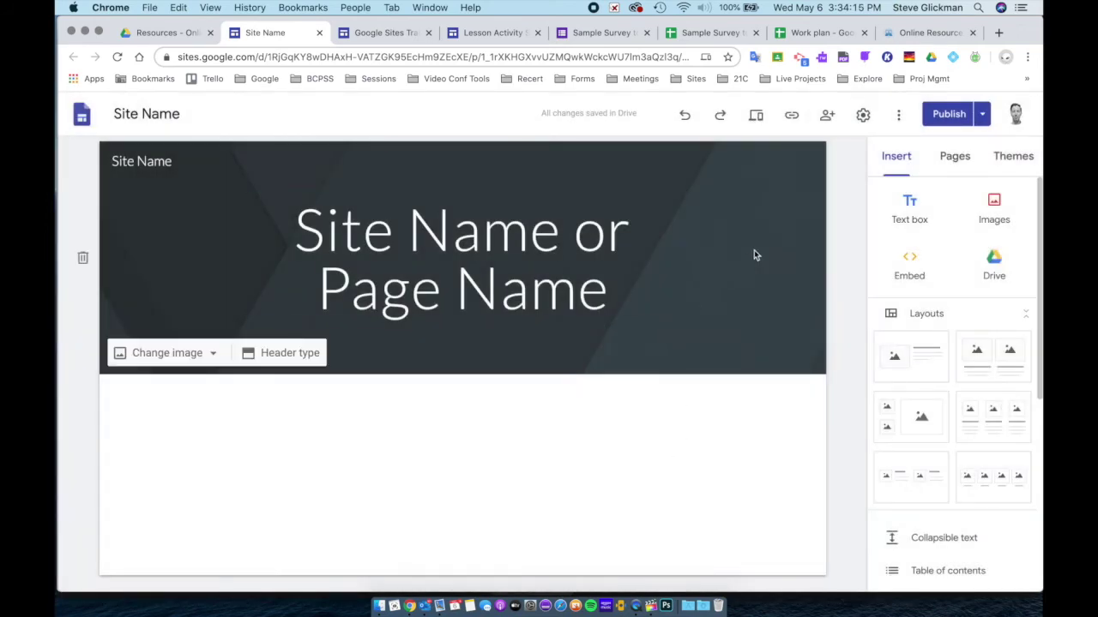
# Open the published site's sharing options and view the field for adding people and the link settings
pyautogui.click(827, 118)
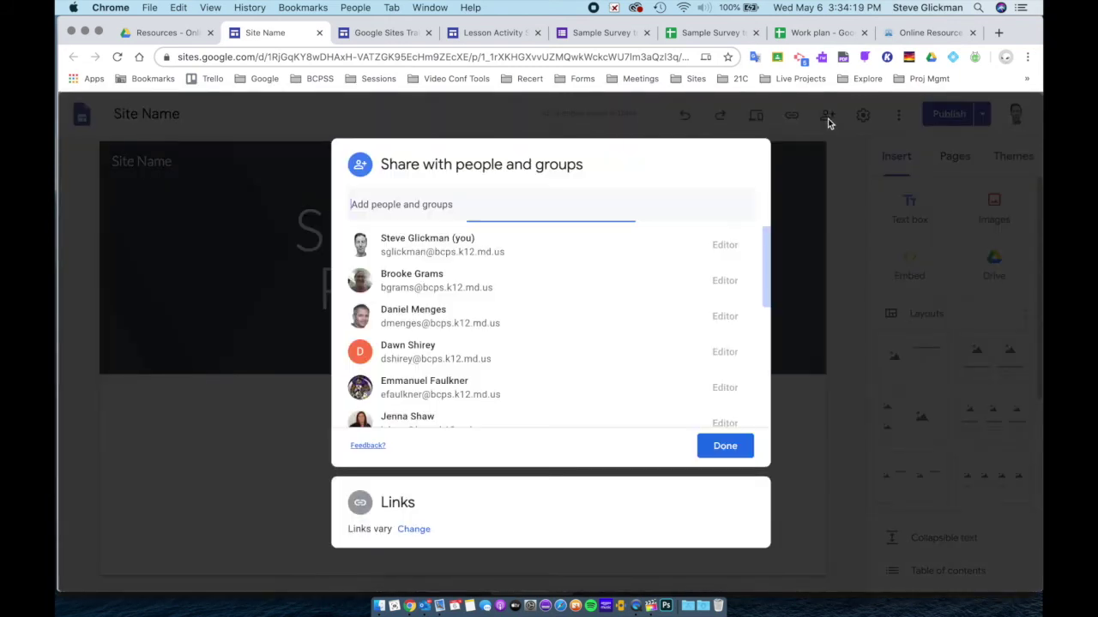
pyautogui.click(385, 211)
pyautogui.click(448, 513)
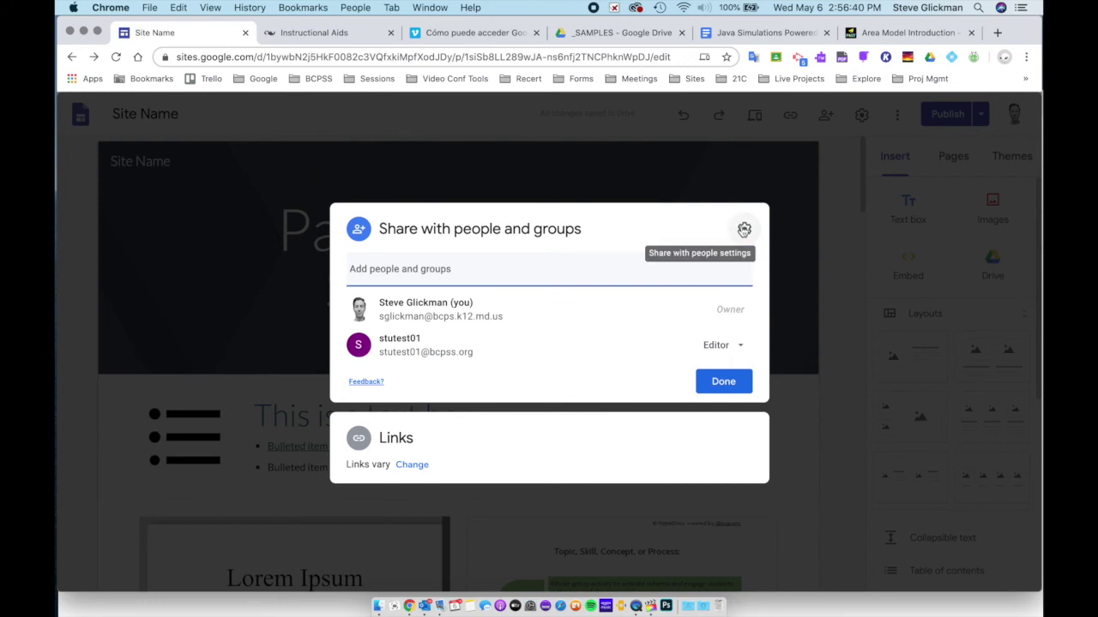
# In the people sharing settings, try disabling the option that lets editors publish, change permissions and add new people
pyautogui.click(744, 230)
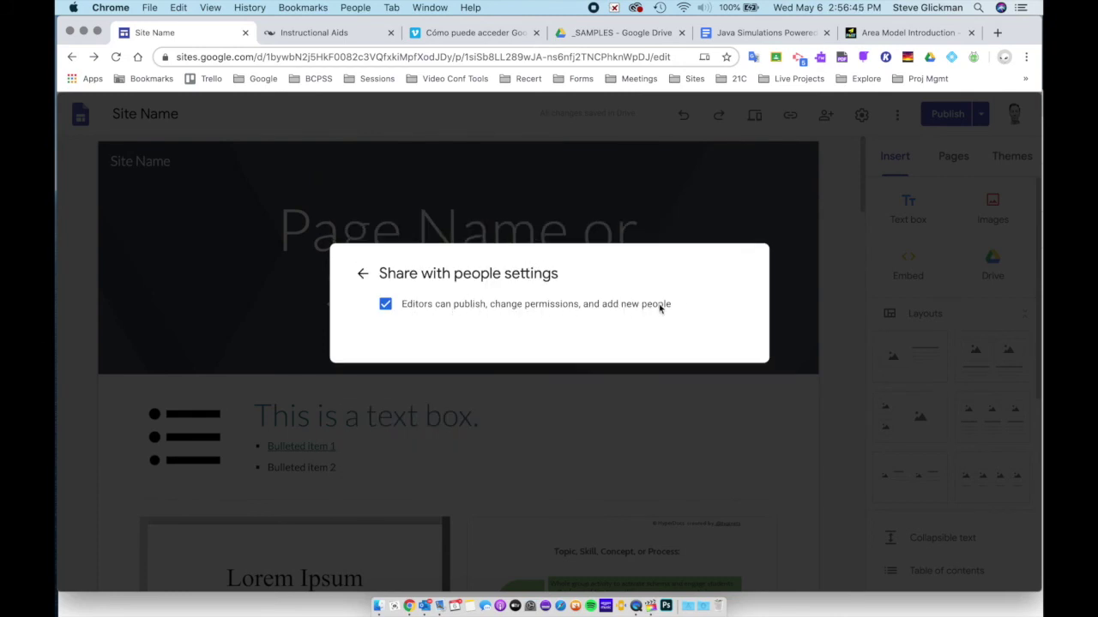
pyautogui.click(386, 305)
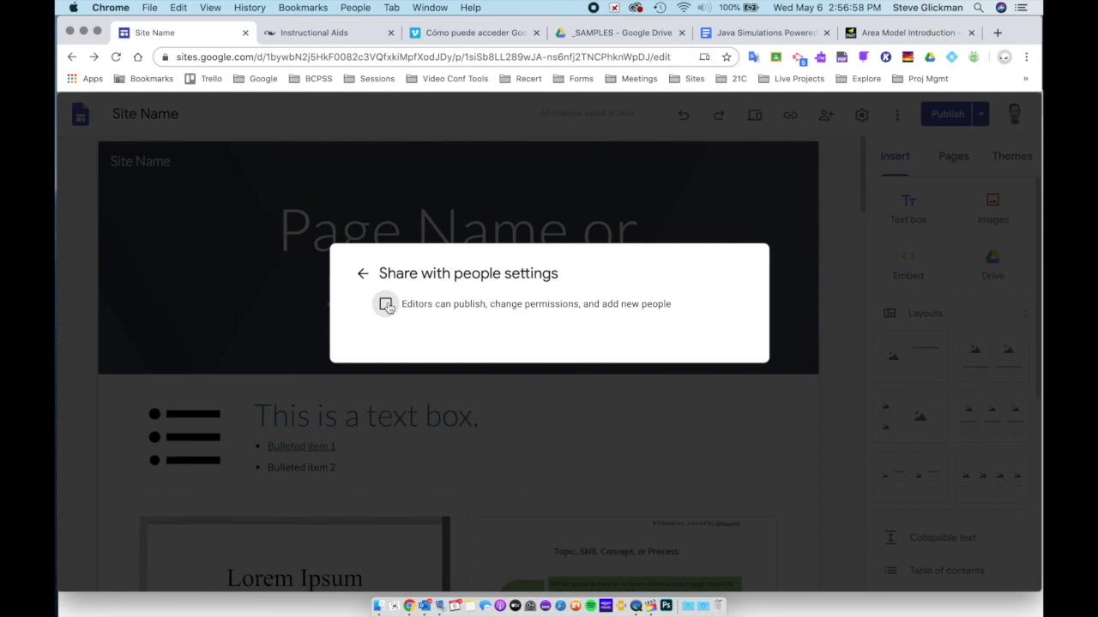
pyautogui.click(386, 305)
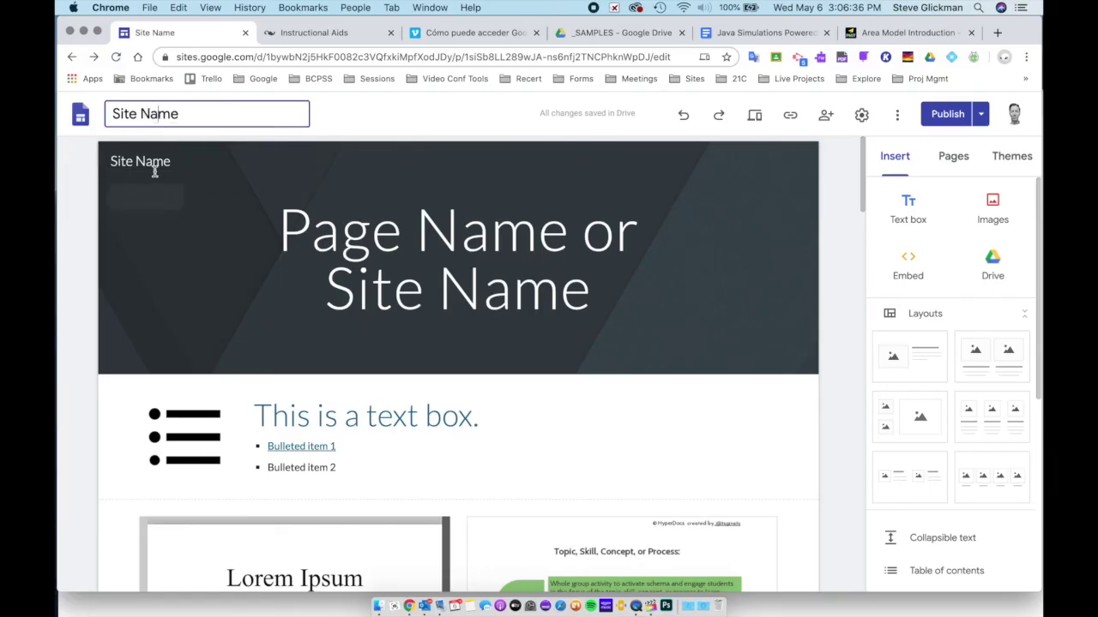
# Review the draft changes to the Home page and publish them to the live site
pyautogui.click(397, 262)
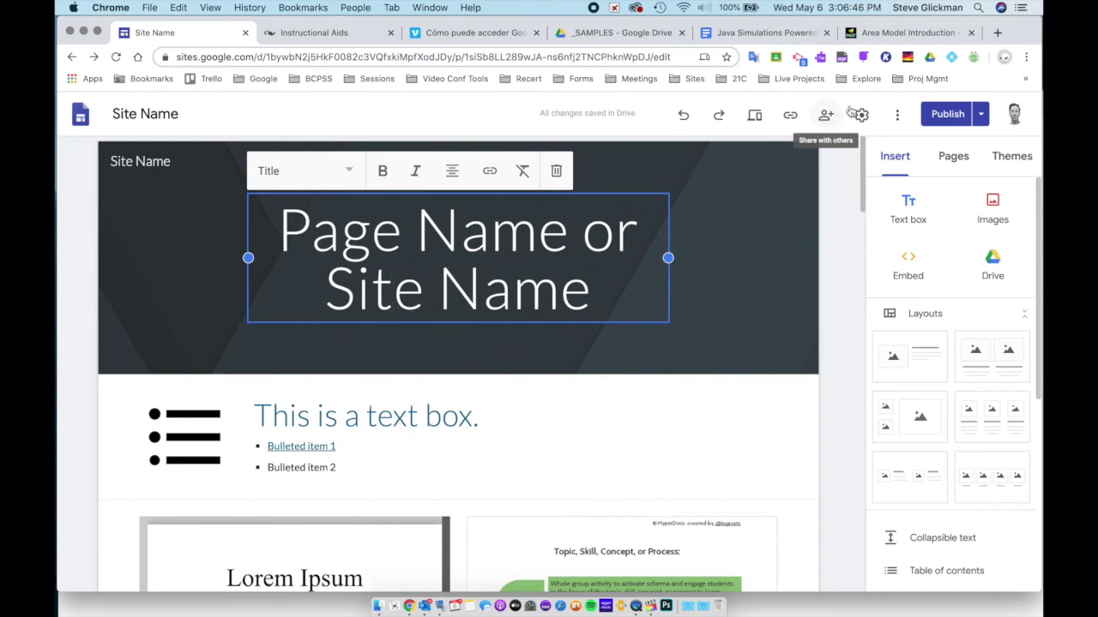
pyautogui.click(943, 117)
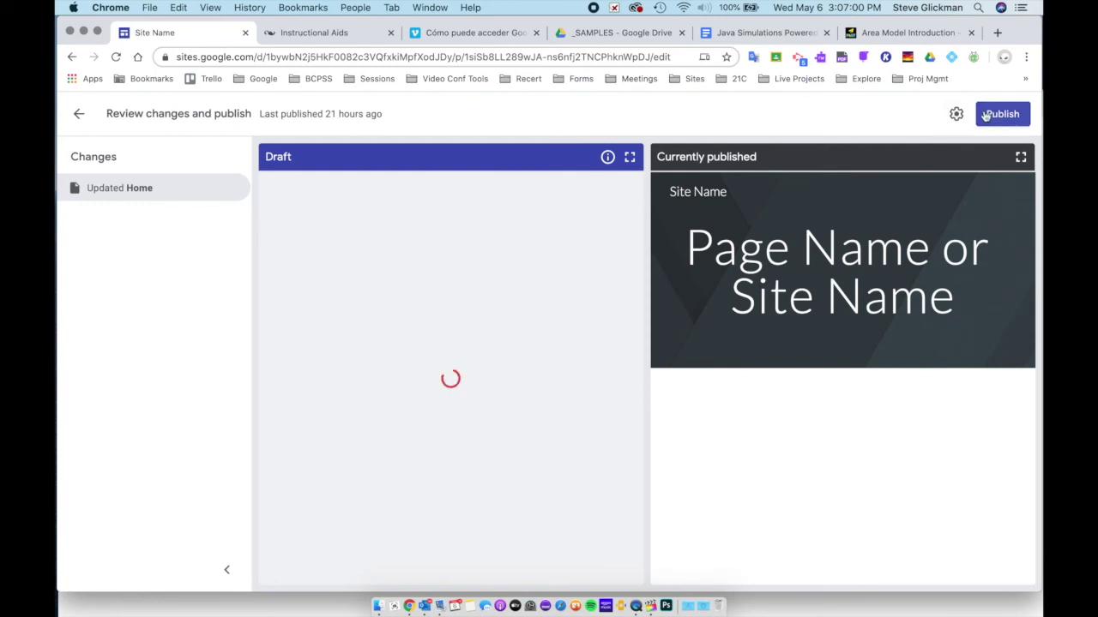
pyautogui.click(986, 115)
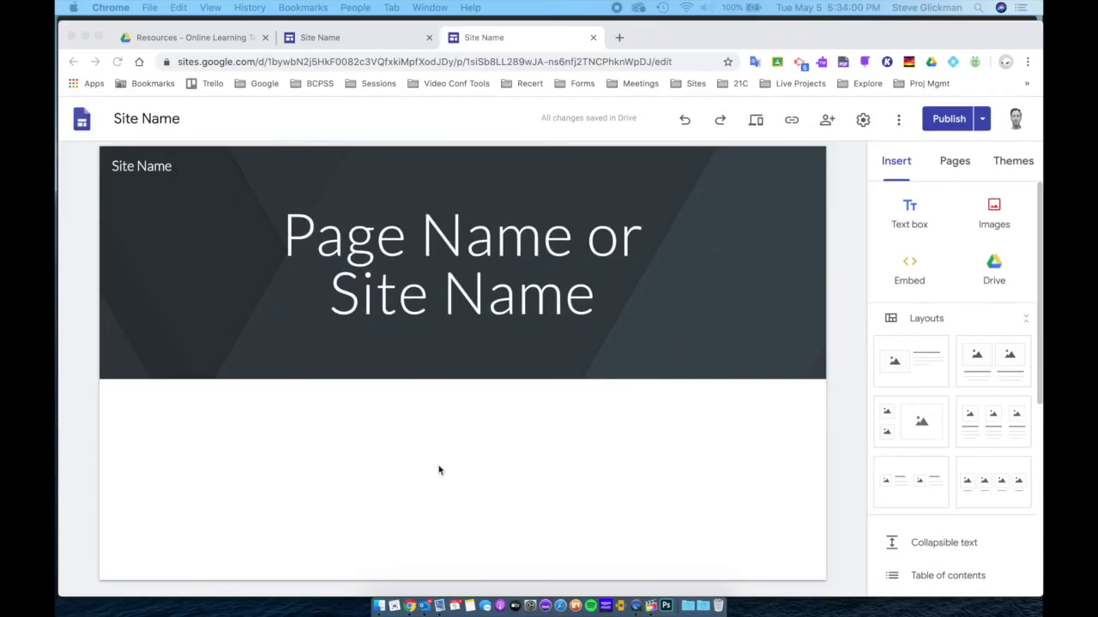